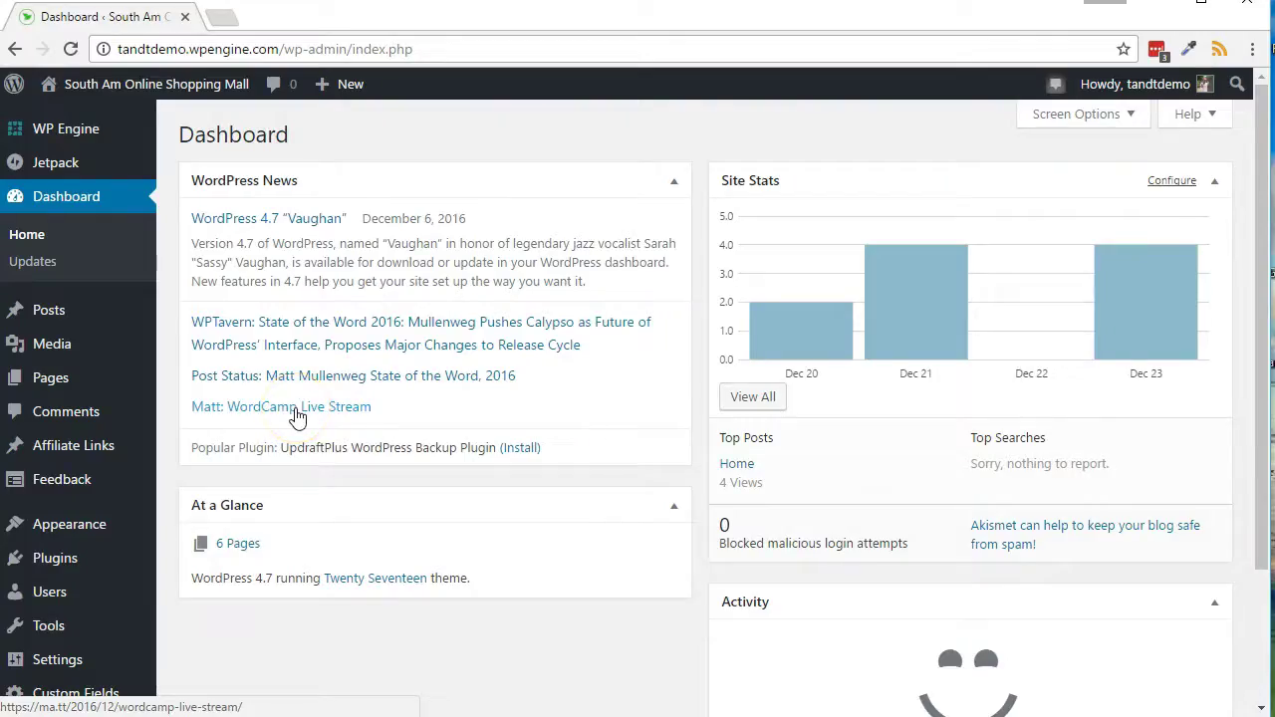
- Upload wp-affiliate-platform.zip from the desktop as a new plugin and install it
{"action": "mouse_move", "coordinate": [60, 556]}
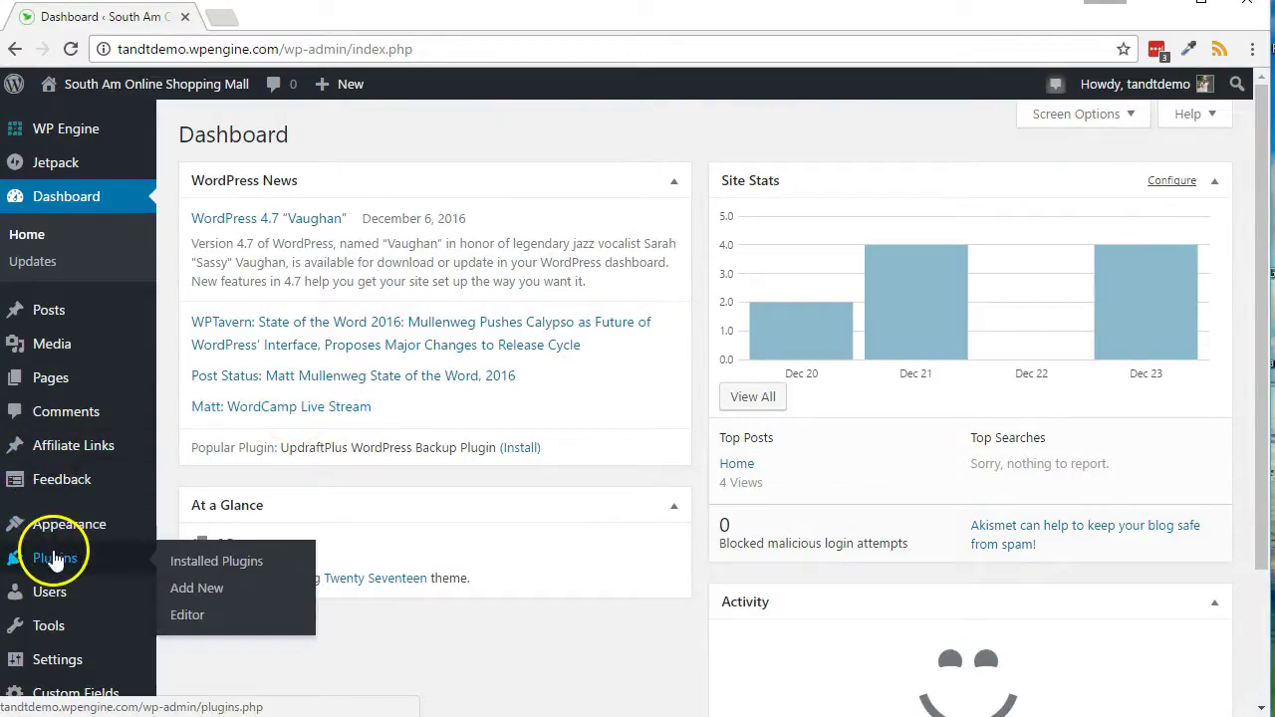
{"action": "left_click", "coordinate": [186, 588]}
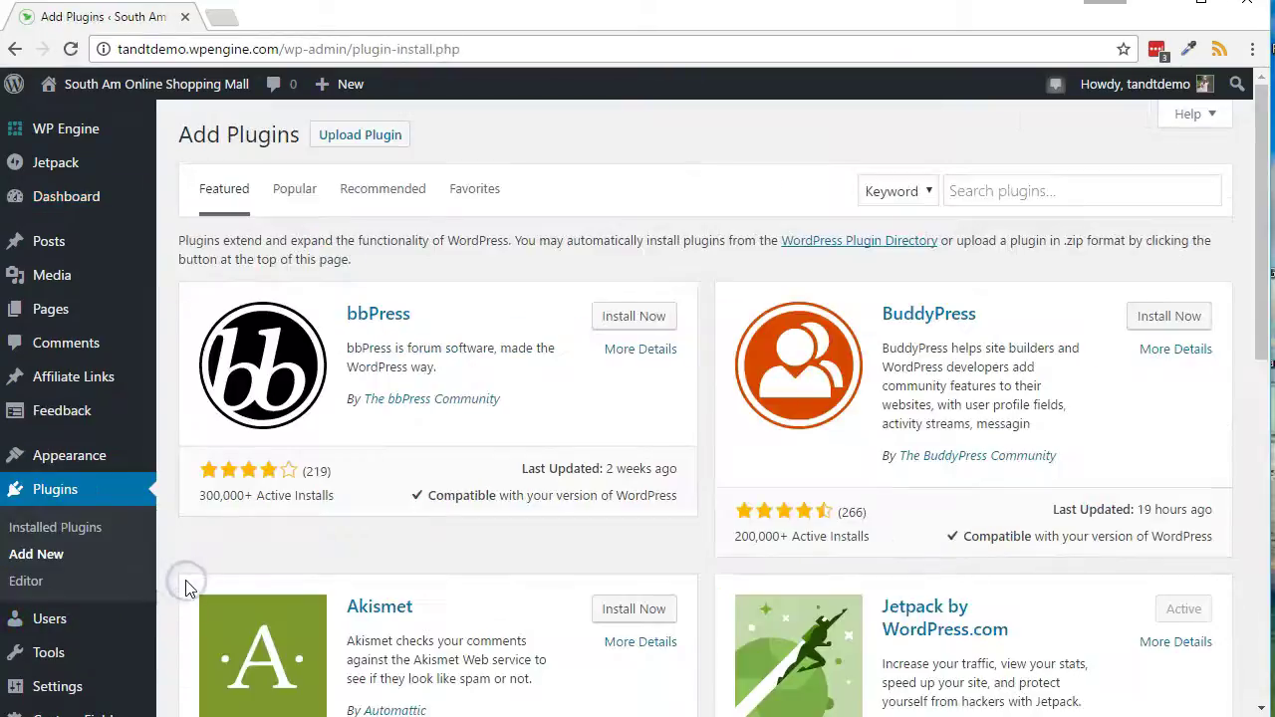
{"action": "left_click", "coordinate": [349, 146]}
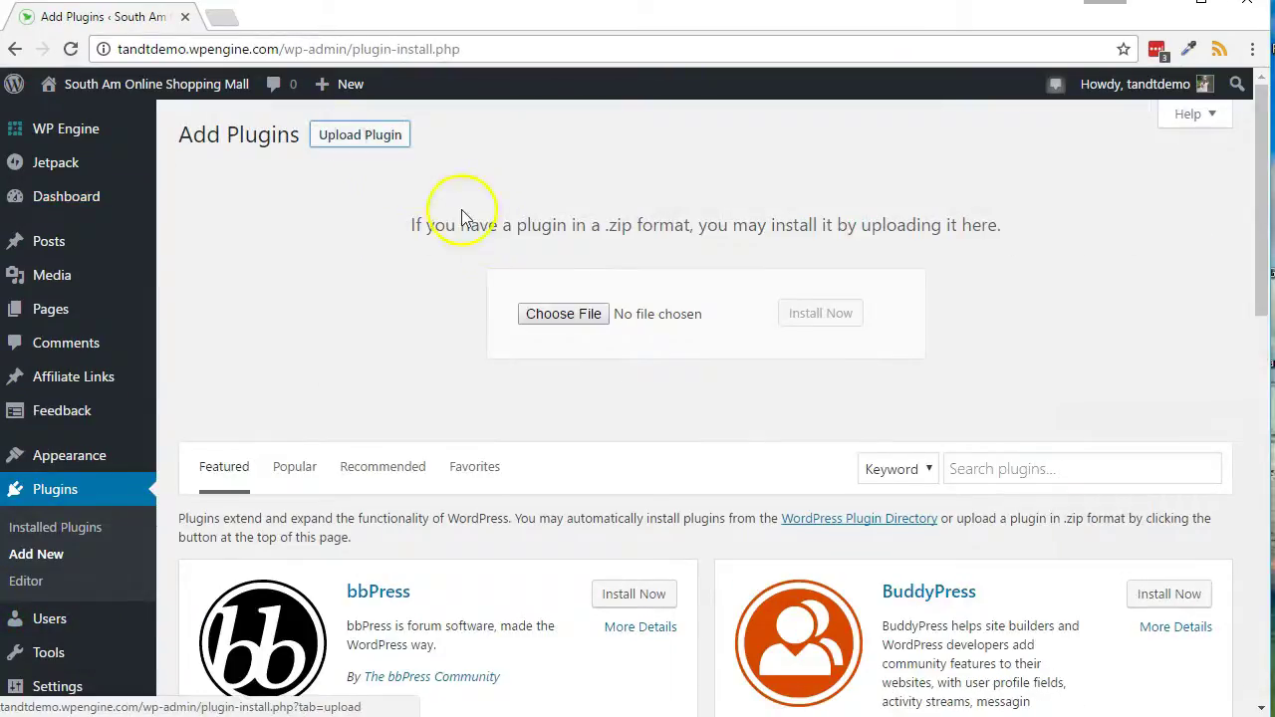
{"action": "left_click", "coordinate": [553, 314]}
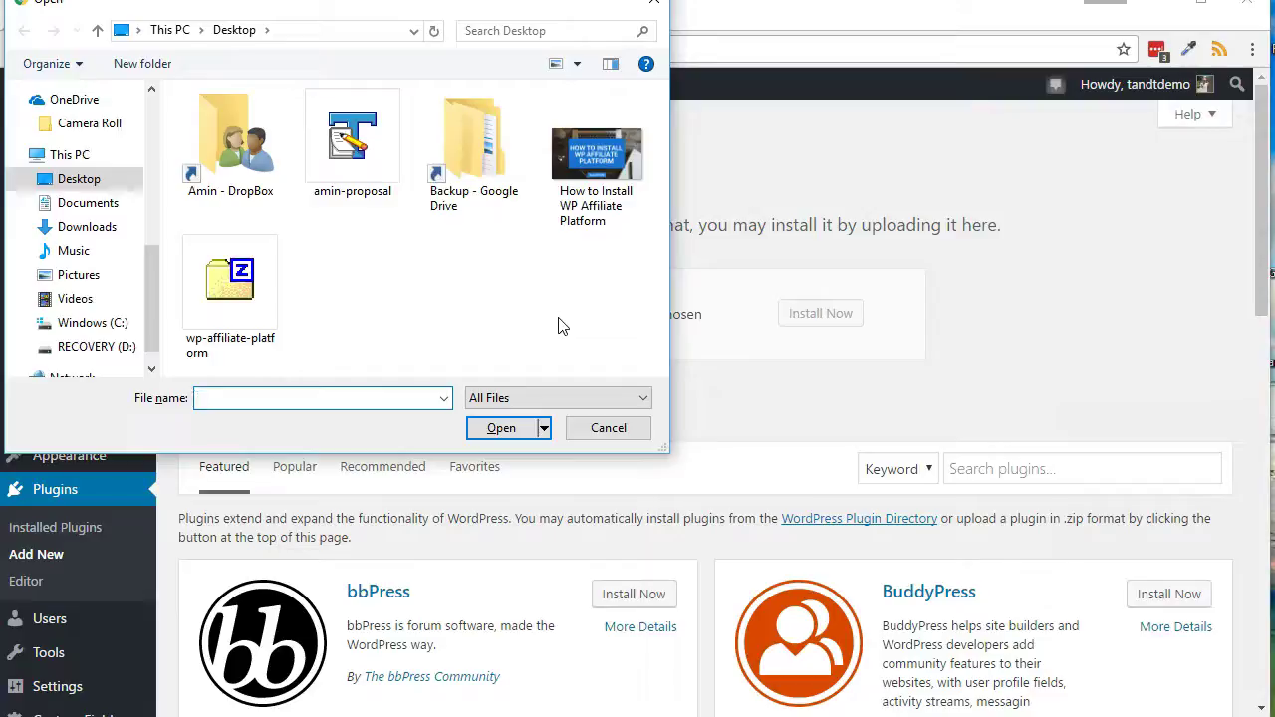
{"action": "left_click", "coordinate": [241, 284]}
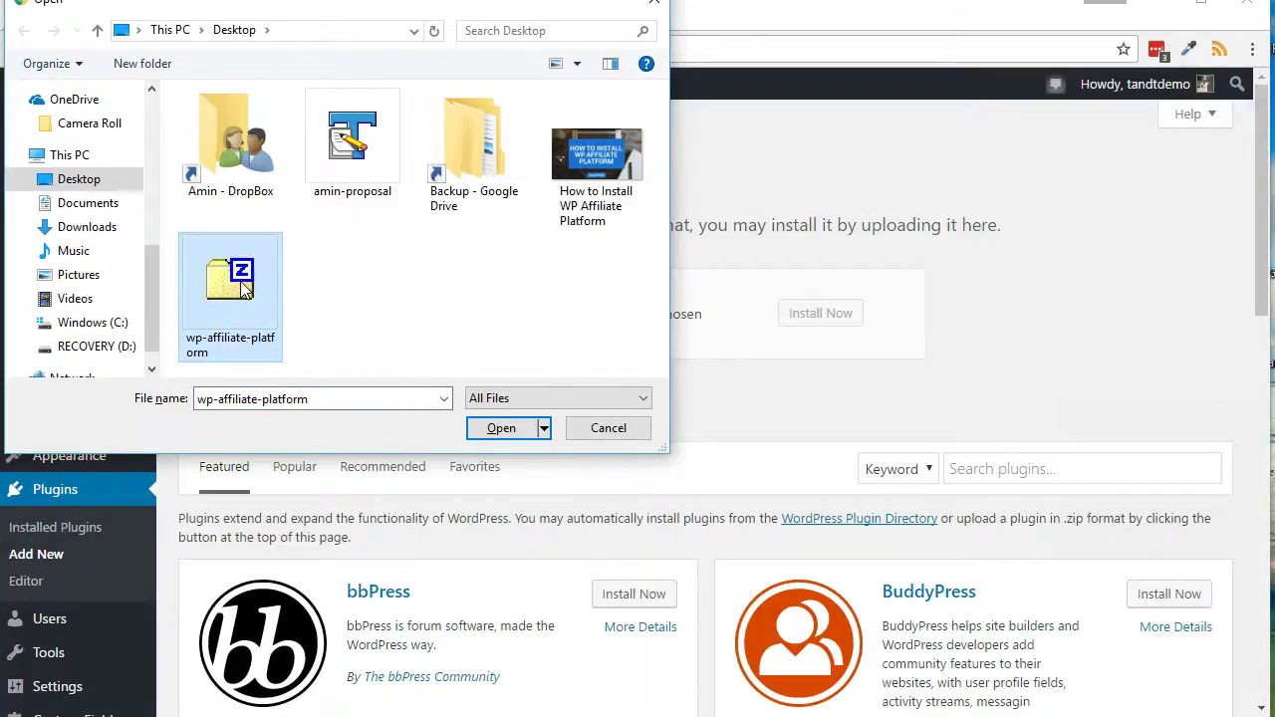
{"action": "double_click", "coordinate": [241, 285]}
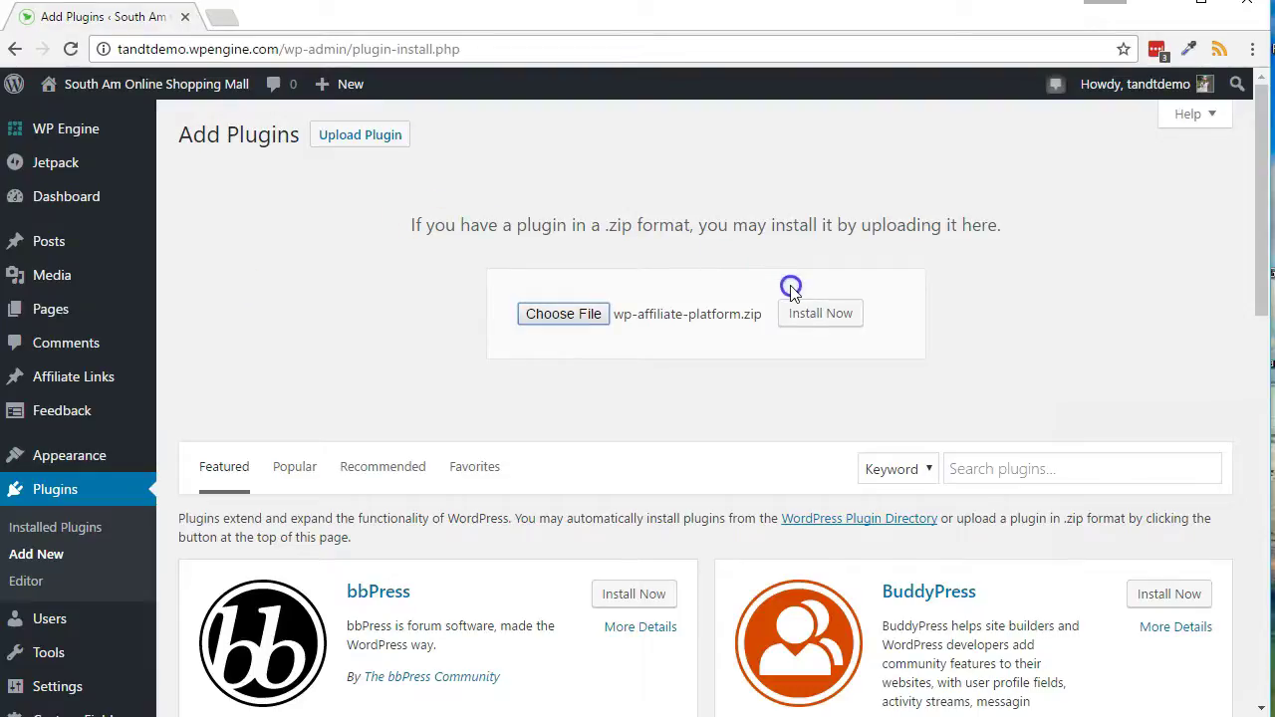
{"action": "left_click", "coordinate": [807, 317]}
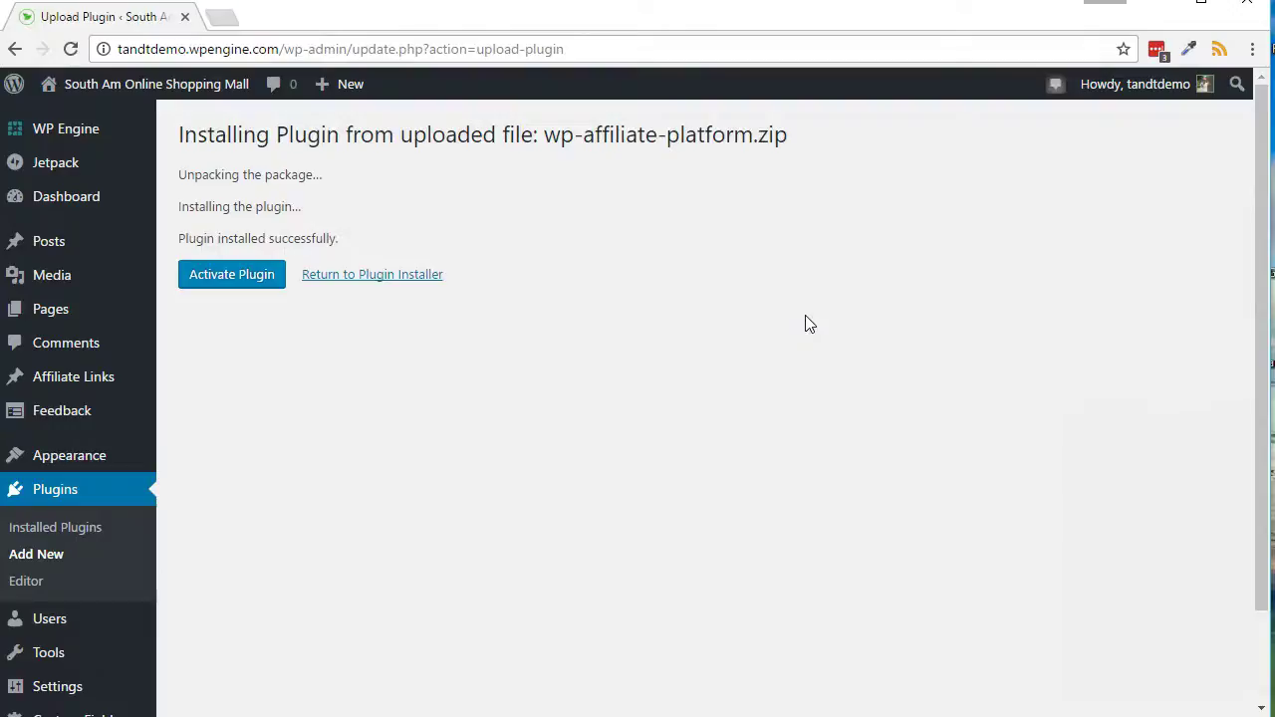
- Activate the uploaded plugin and locate WP Affiliate Platform in the list of installed plugins
{"action": "left_click", "coordinate": [235, 279]}
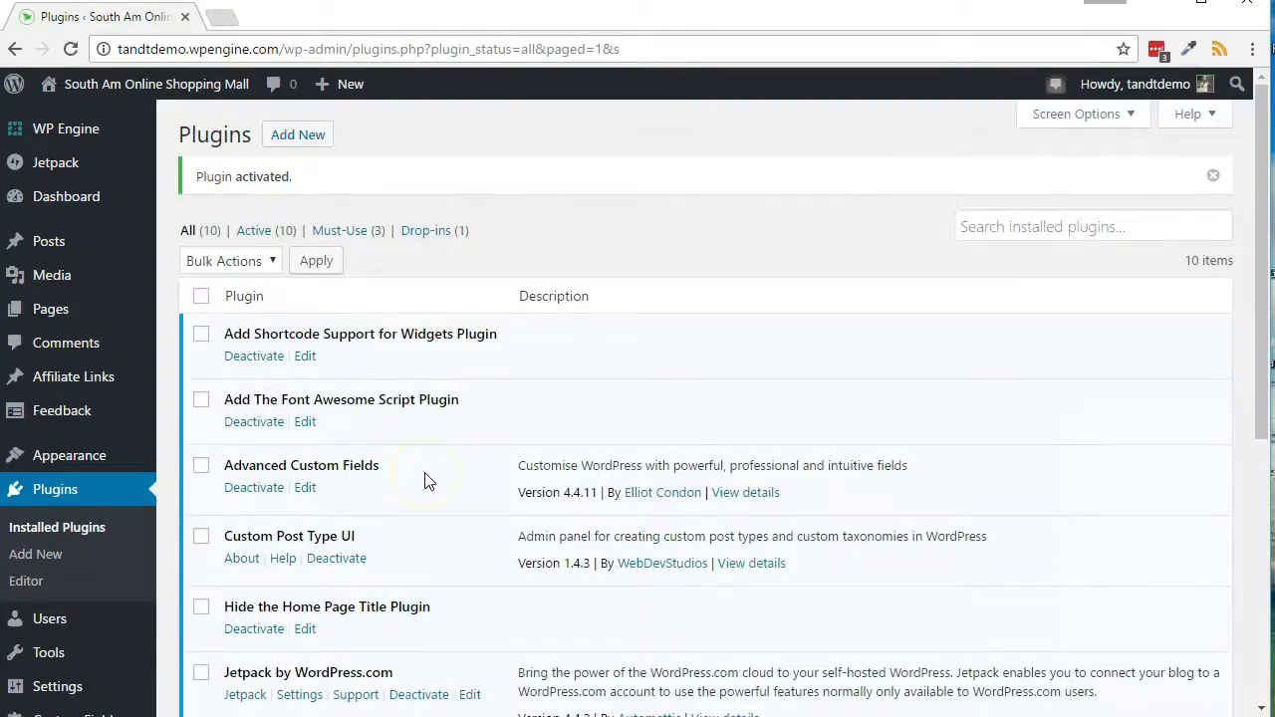
{"action": "scroll", "coordinate": [426, 482], "scroll_direction": "down", "scroll_amount": 1}
{"action": "scroll", "coordinate": [426, 483], "scroll_direction": "down", "scroll_amount": 4}
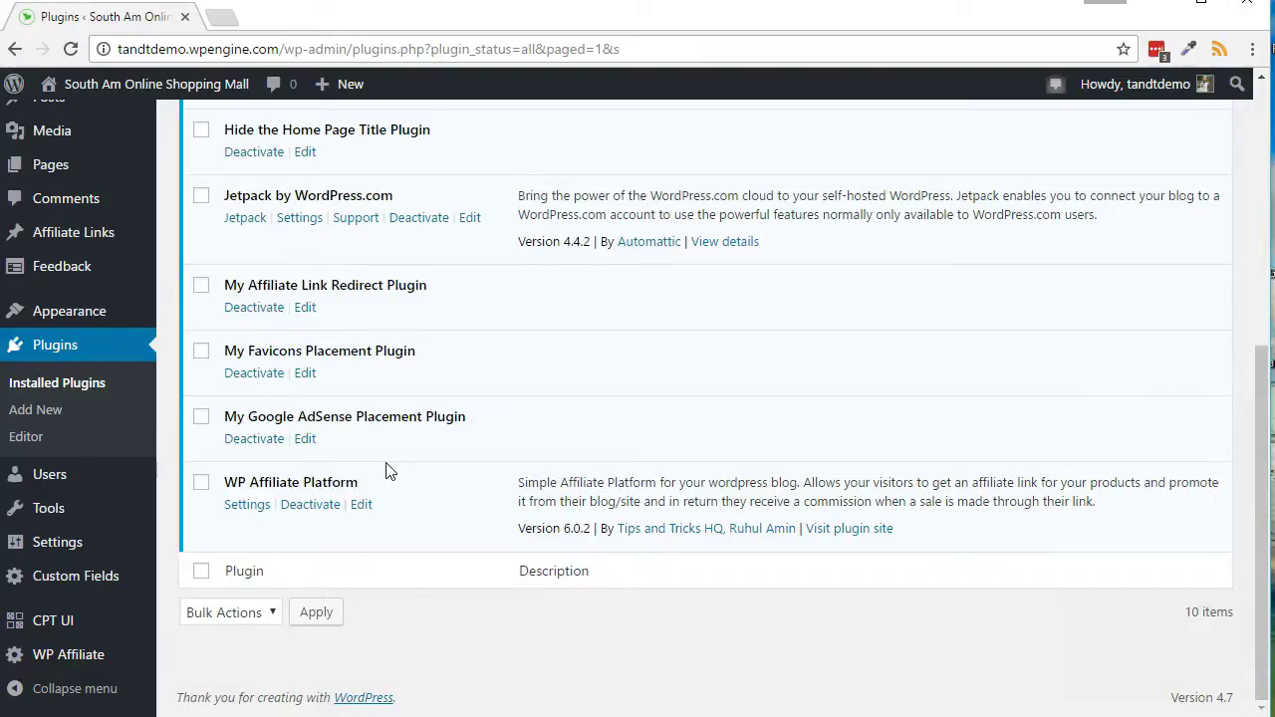
{"action": "left_click", "coordinate": [399, 453]}
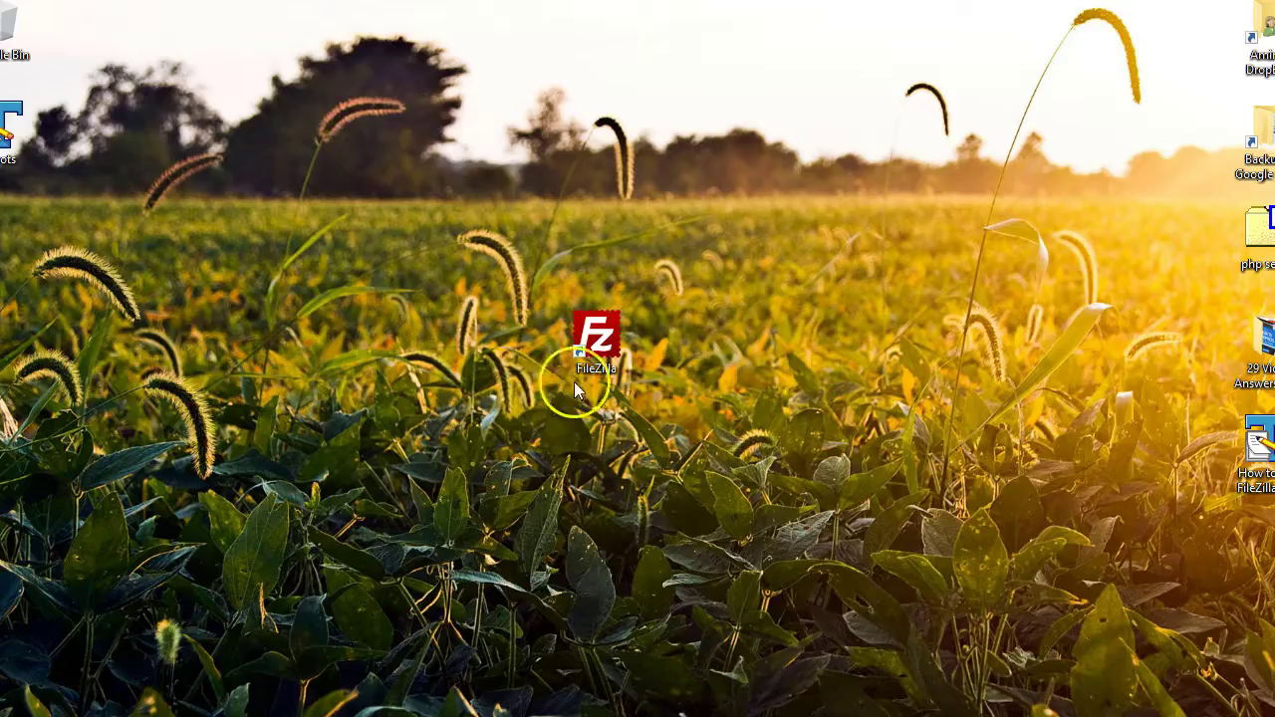
- Launch FileZilla from the desktop and open its Site Manager
{"action": "left_click", "coordinate": [598, 346]}
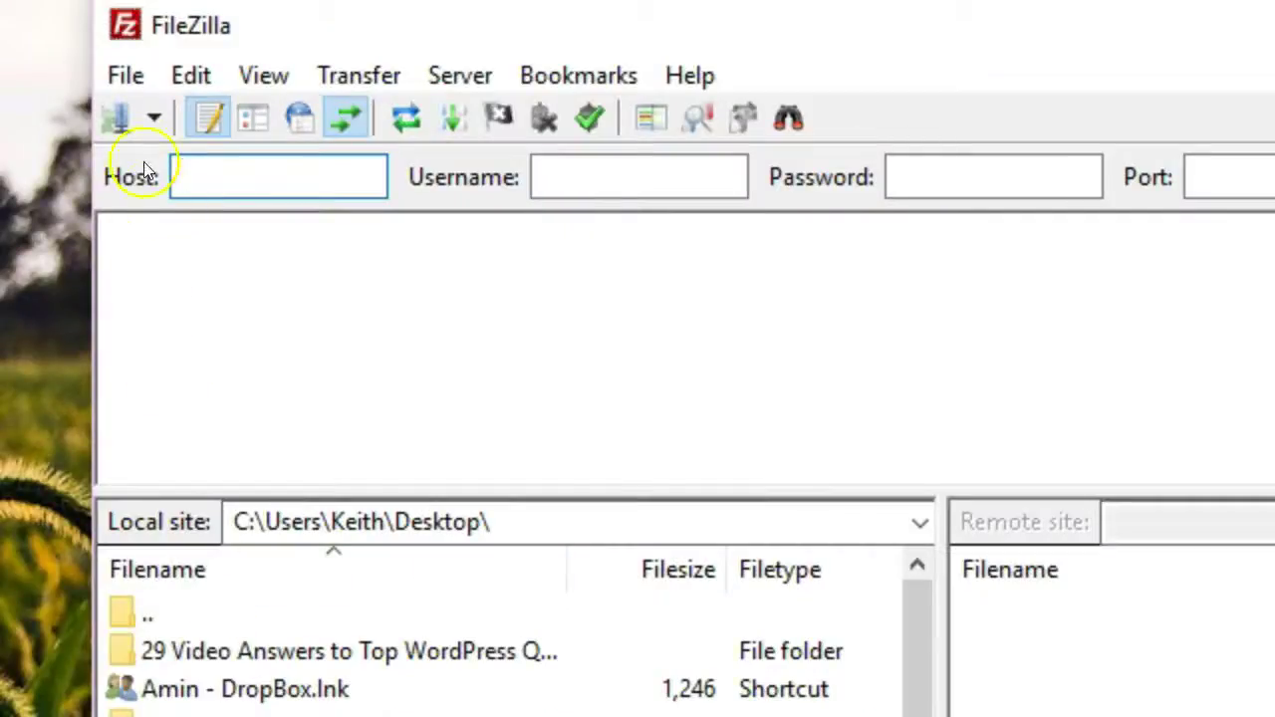
{"action": "left_click", "coordinate": [128, 77]}
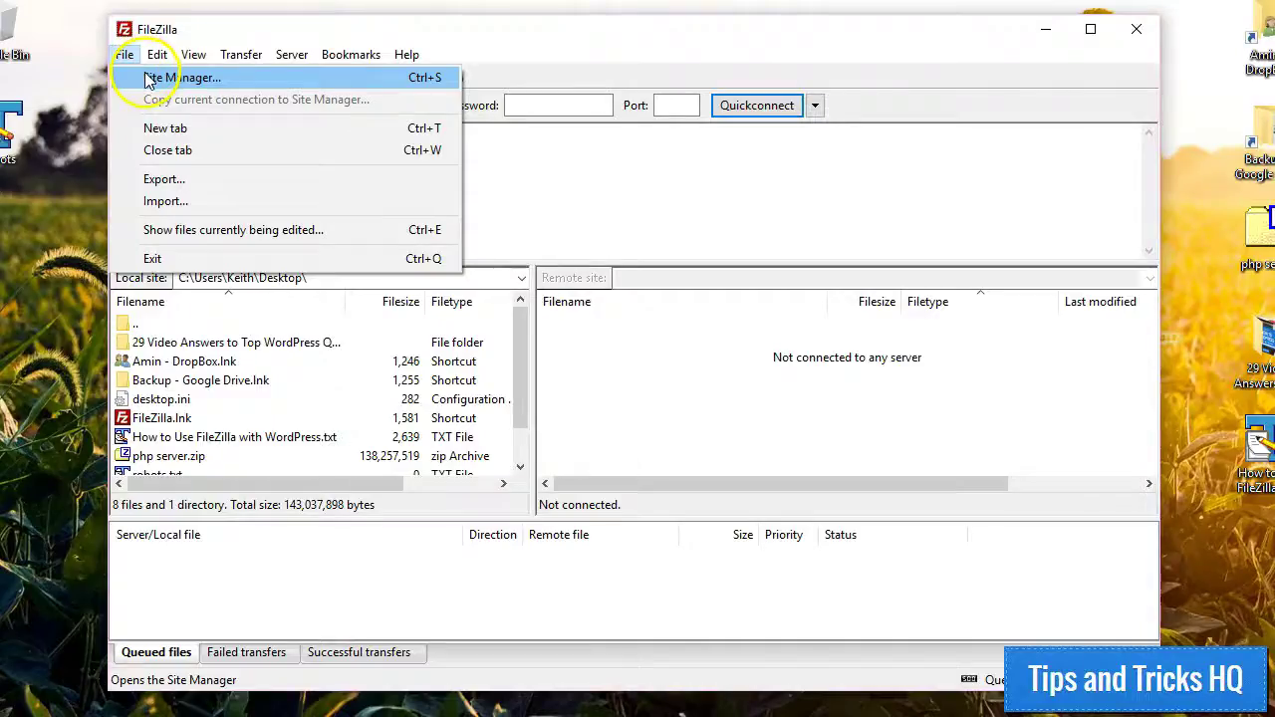
{"action": "left_click", "coordinate": [149, 77]}
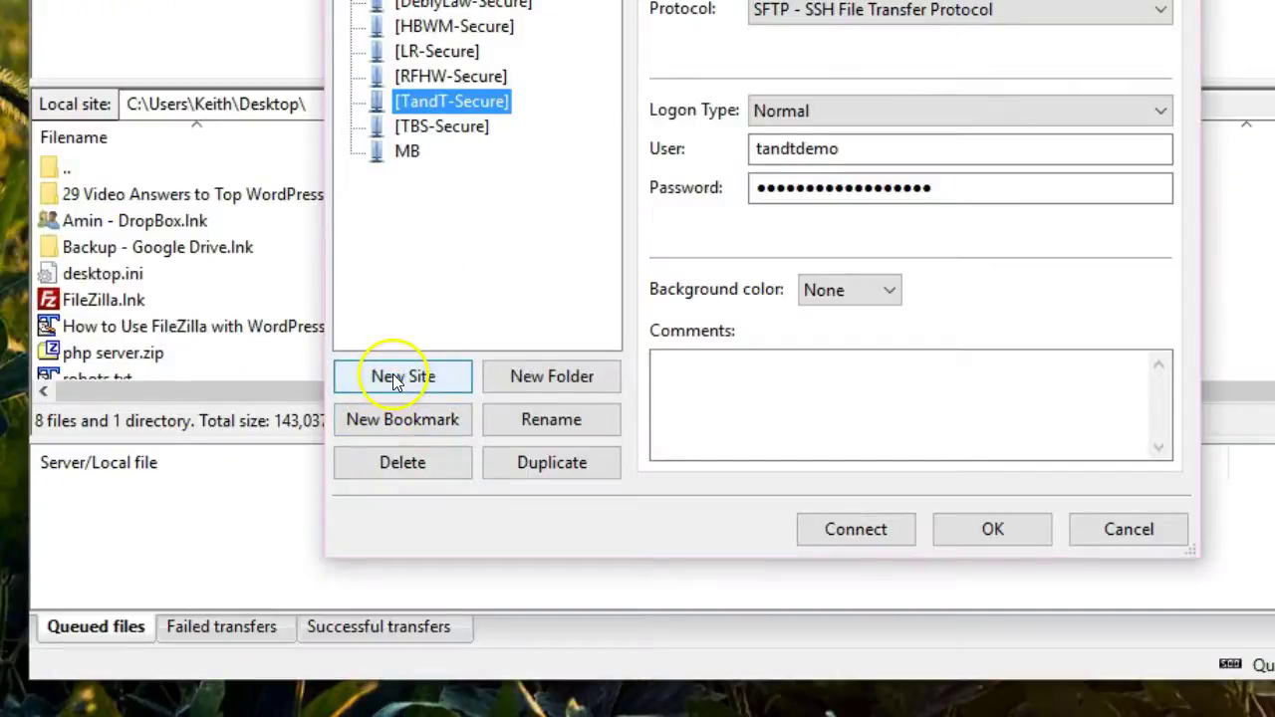
- Add a new site entry named New Name to My Sites
{"action": "left_click", "coordinate": [394, 377]}
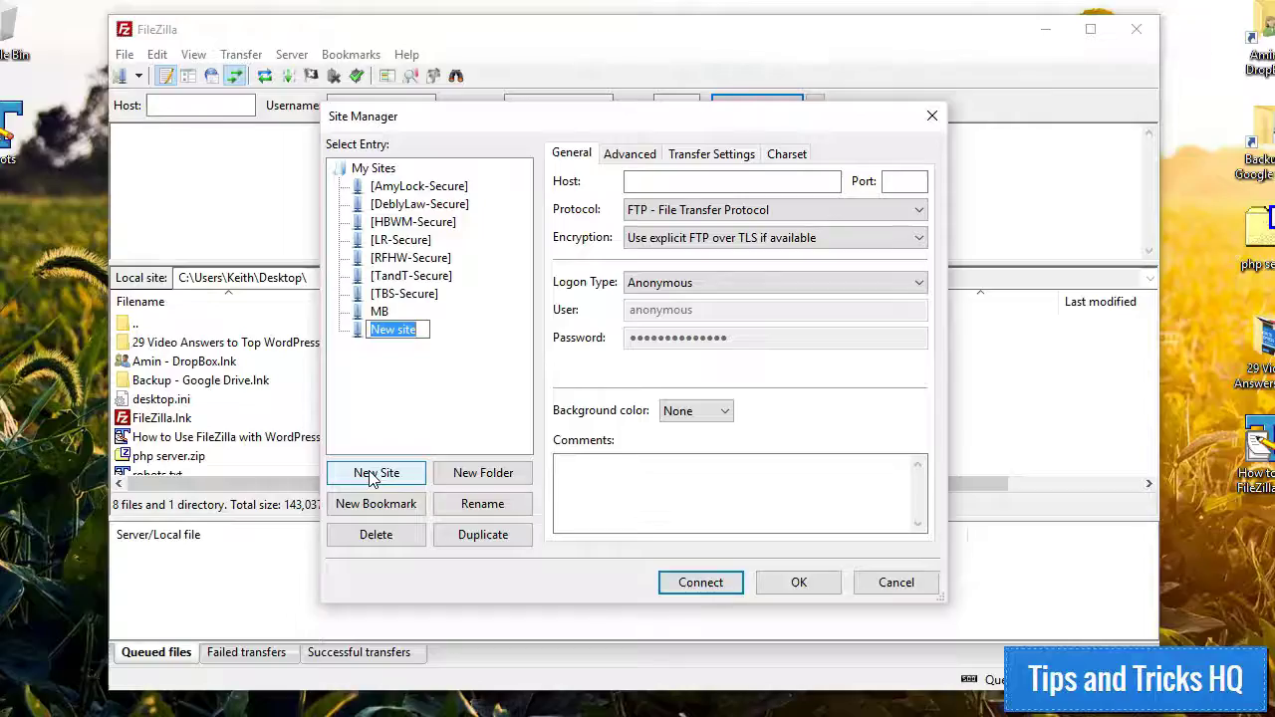
{"action": "type", "text": "New Name"}
{"action": "key", "text": "Return"}
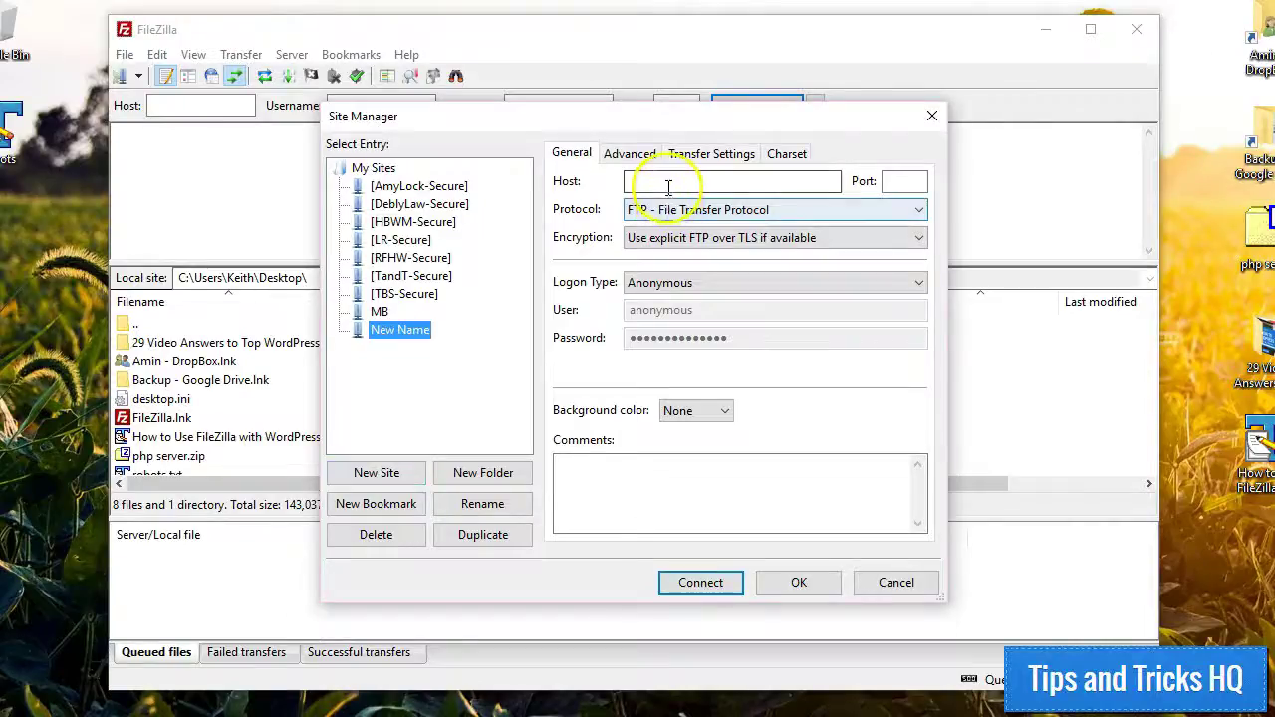
- Set the new site's protocol to SFTP - SSH File Transfer Protocol, its host to 192.168.0.1 and its port to 22
{"action": "left_click", "coordinate": [668, 184]}
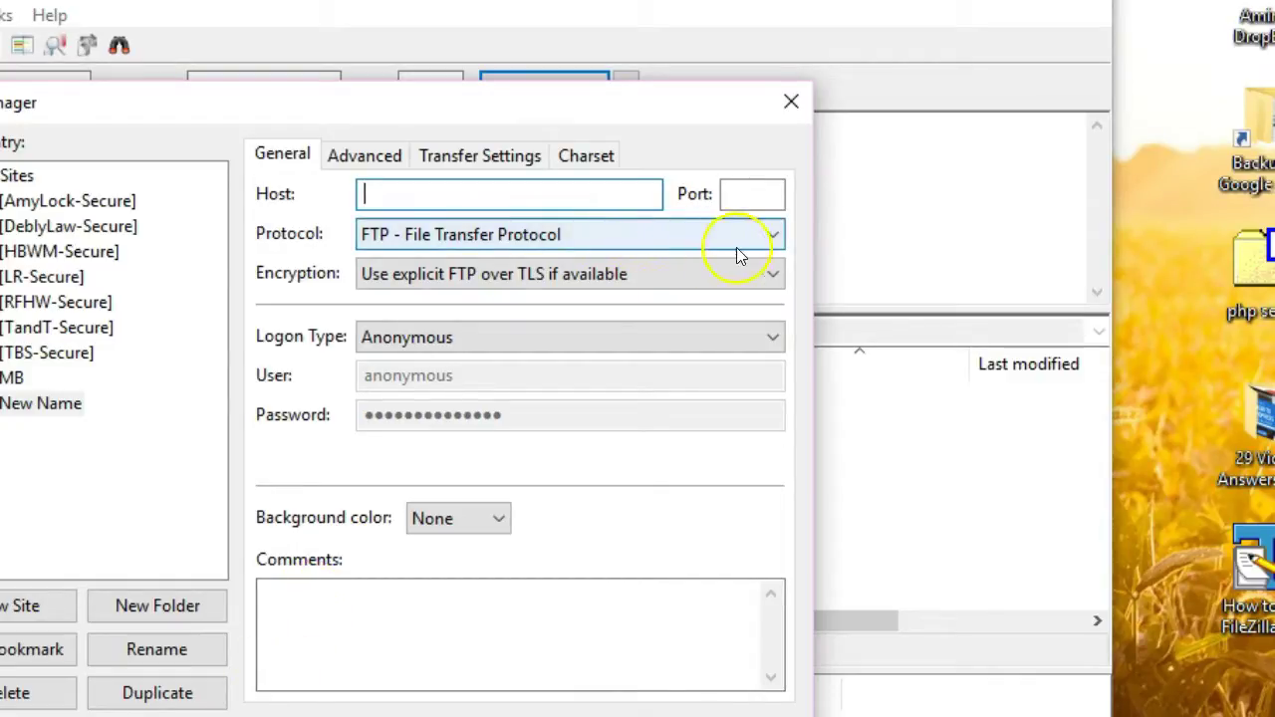
{"action": "left_click", "coordinate": [773, 239]}
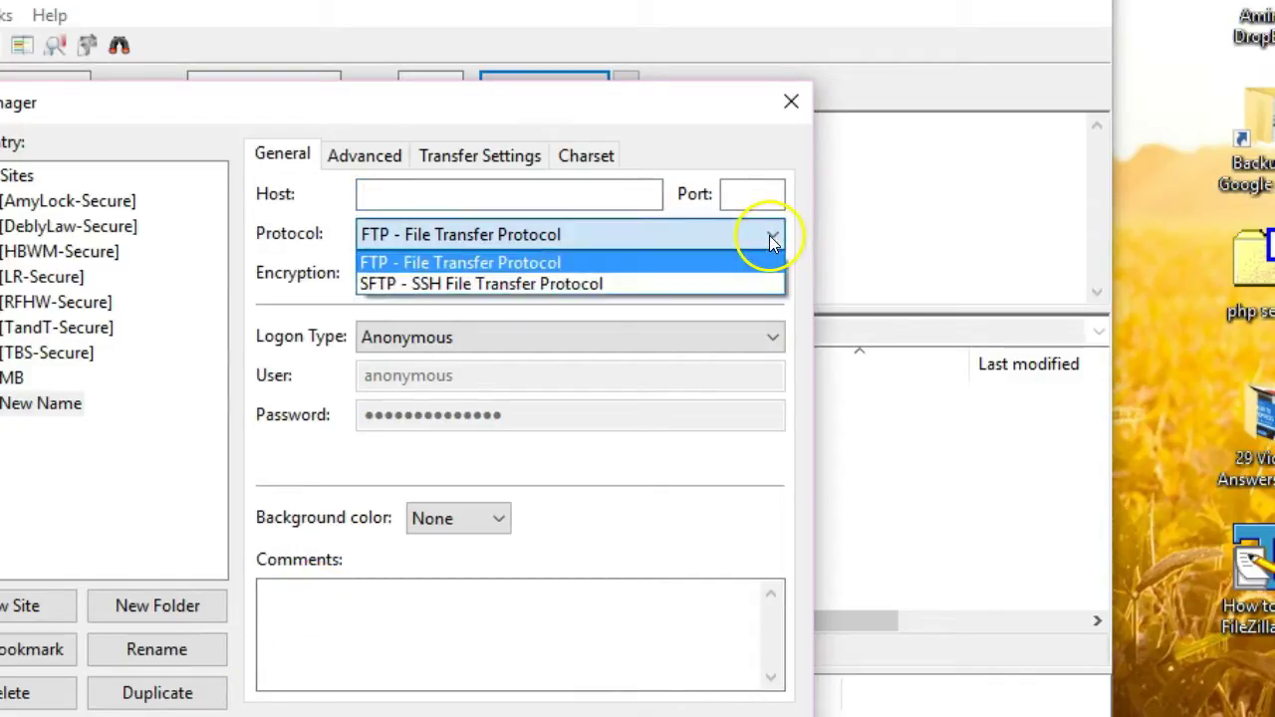
{"action": "left_click", "coordinate": [605, 284]}
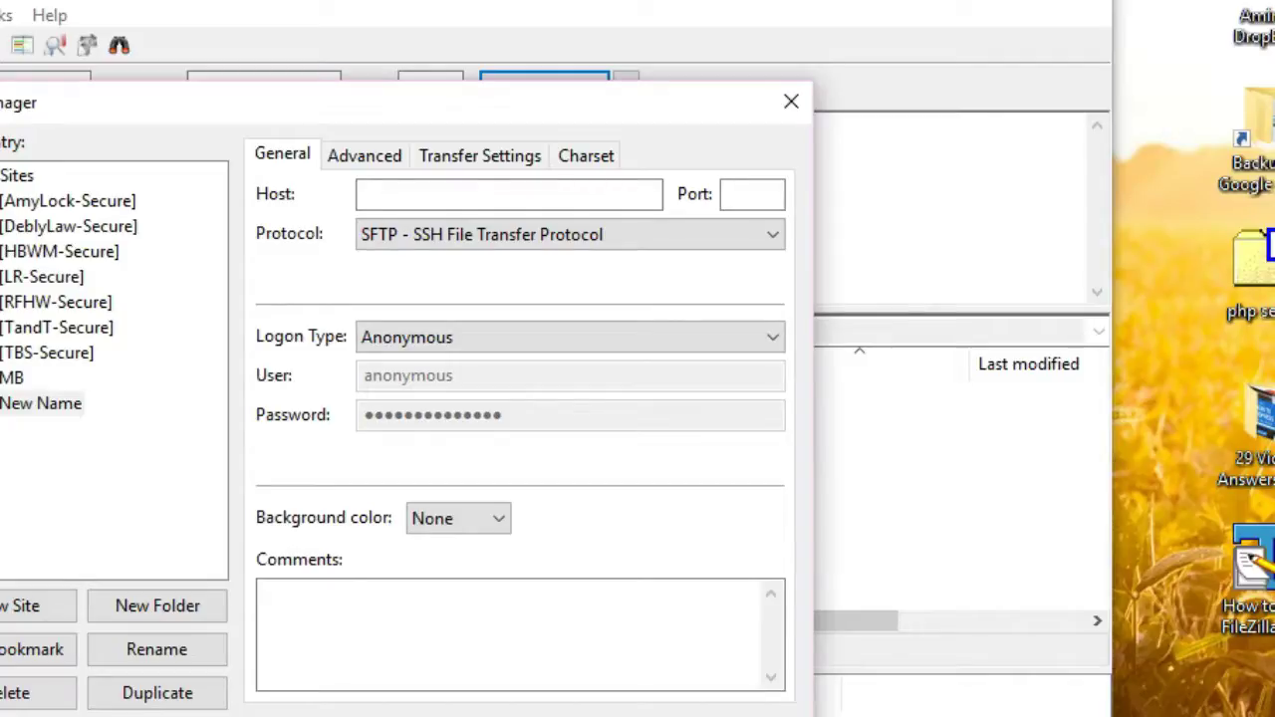
{"action": "left_click", "coordinate": [390, 194]}
{"action": "type", "text": "1"}
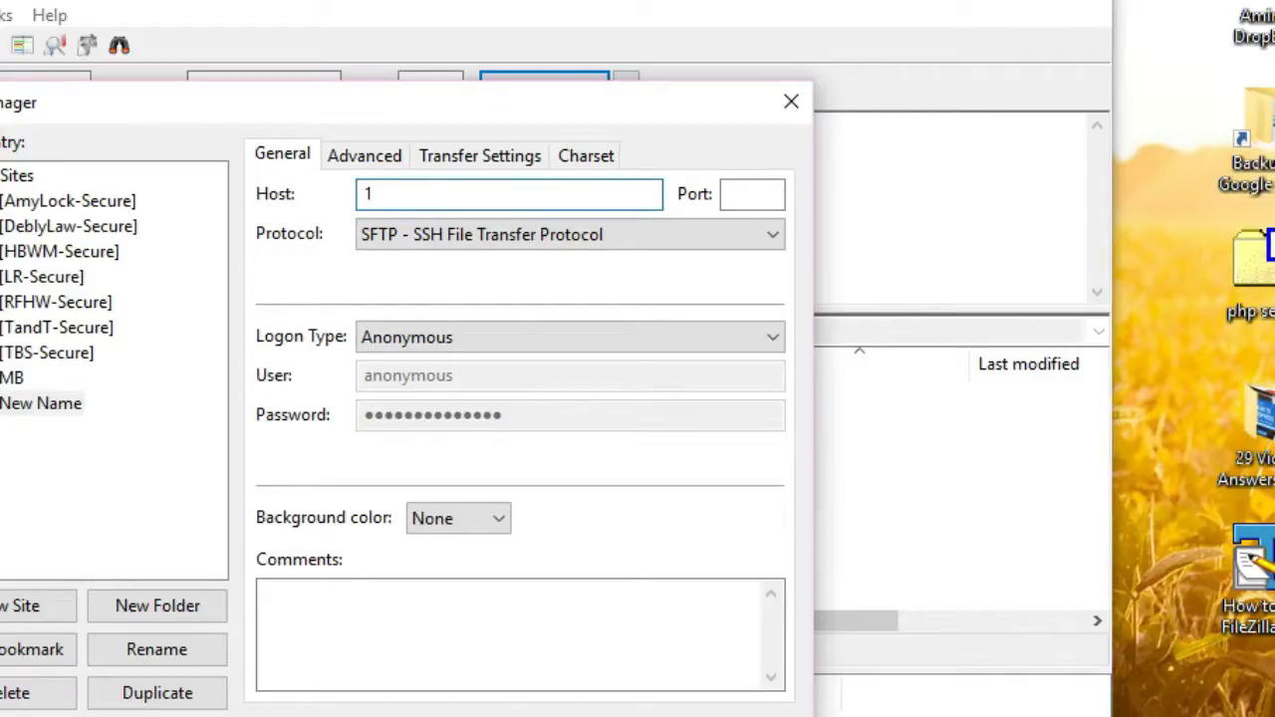
{"action": "type", "text": "92.168.0.1"}
{"action": "left_click", "coordinate": [740, 197]}
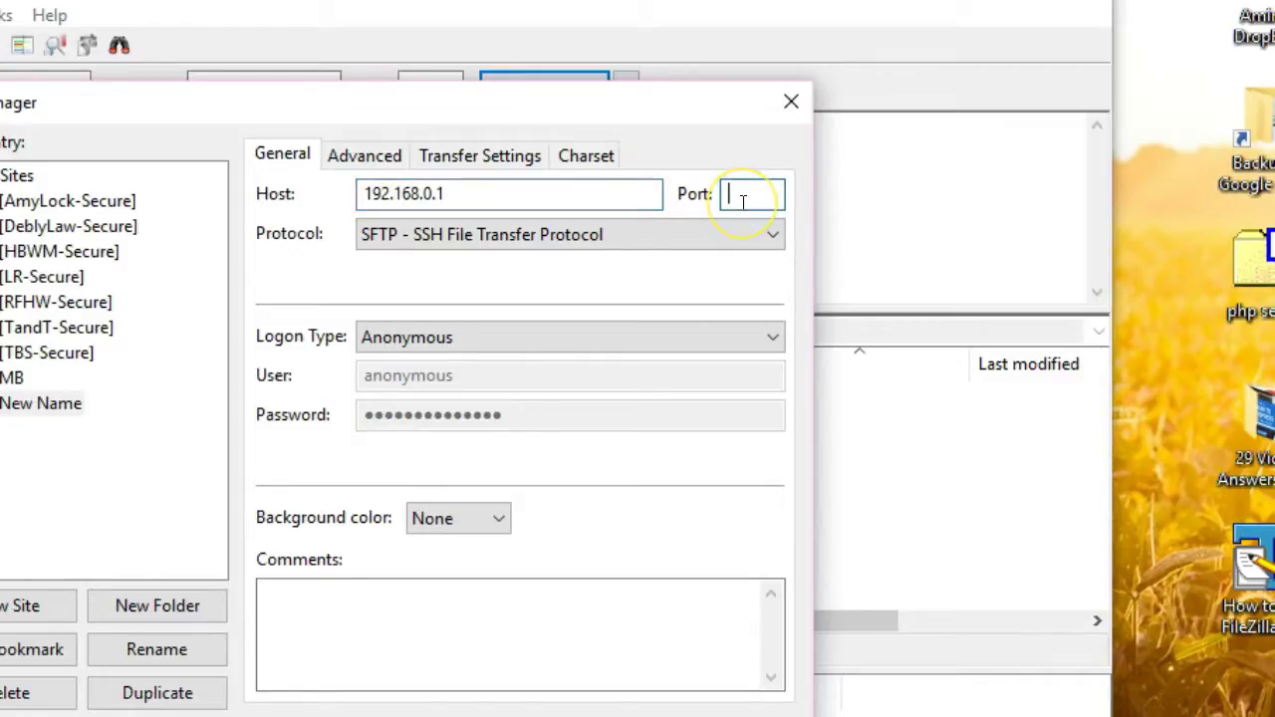
{"action": "type", "text": "22"}
- Set the New Name site's logon type to Ask for password and replace the user with "username"
{"action": "left_click", "coordinate": [602, 339]}
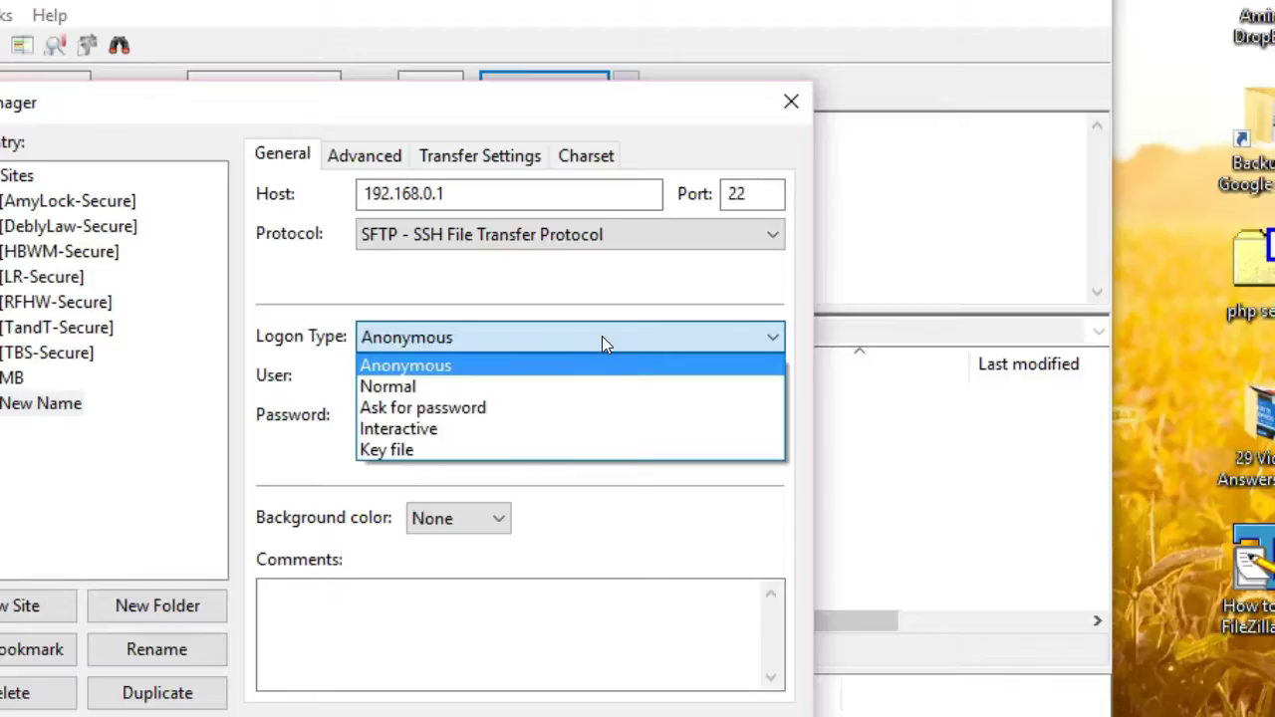
{"action": "left_click", "coordinate": [588, 409]}
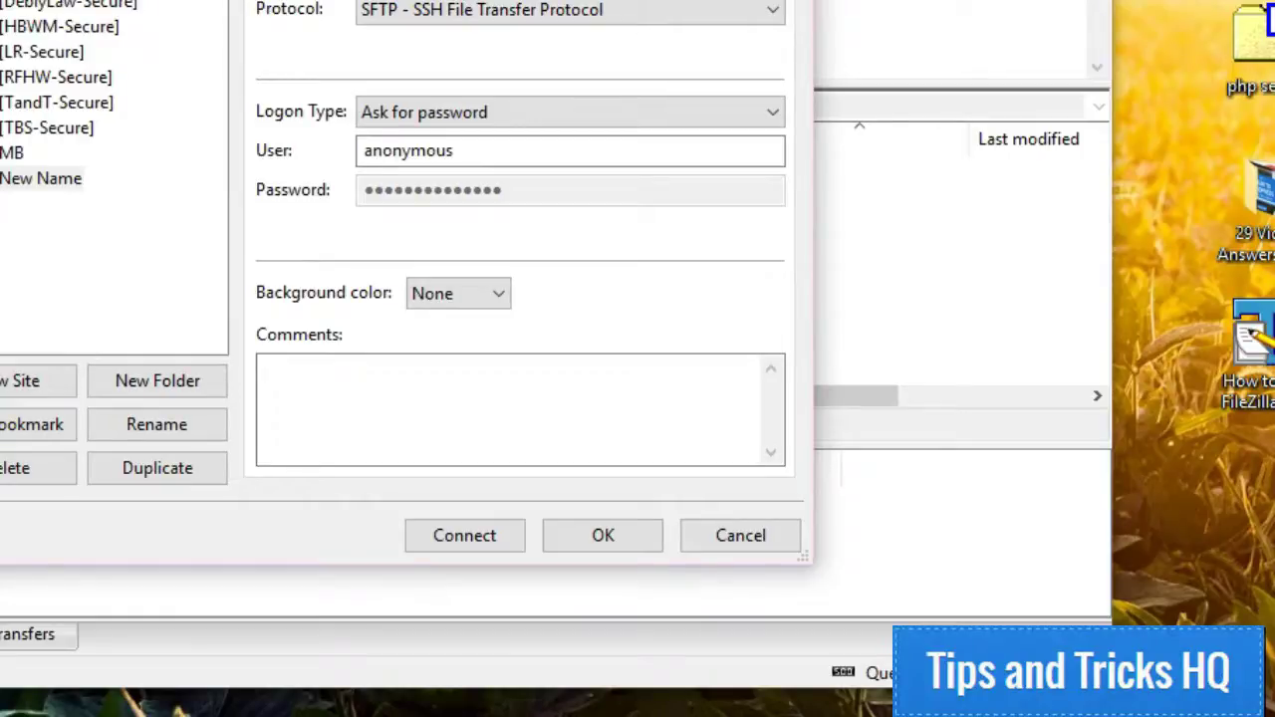
{"action": "double_click", "coordinate": [433, 150]}
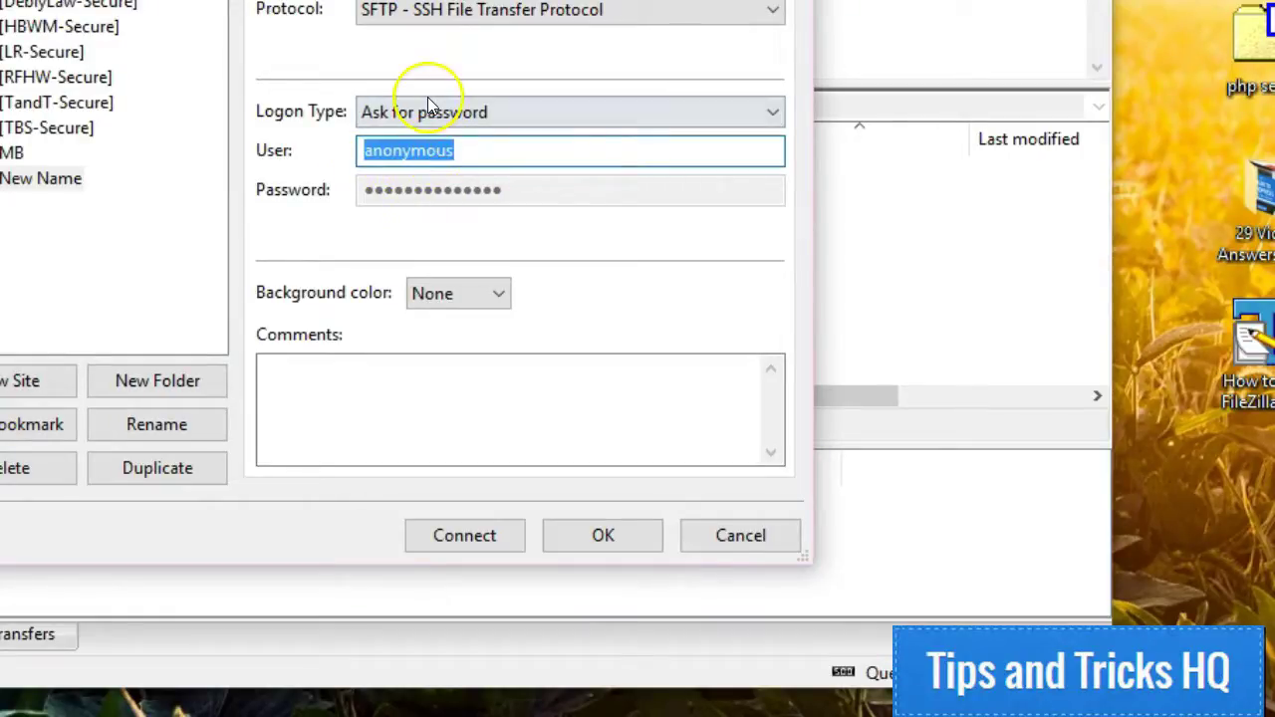
{"action": "type", "text": "usern"}
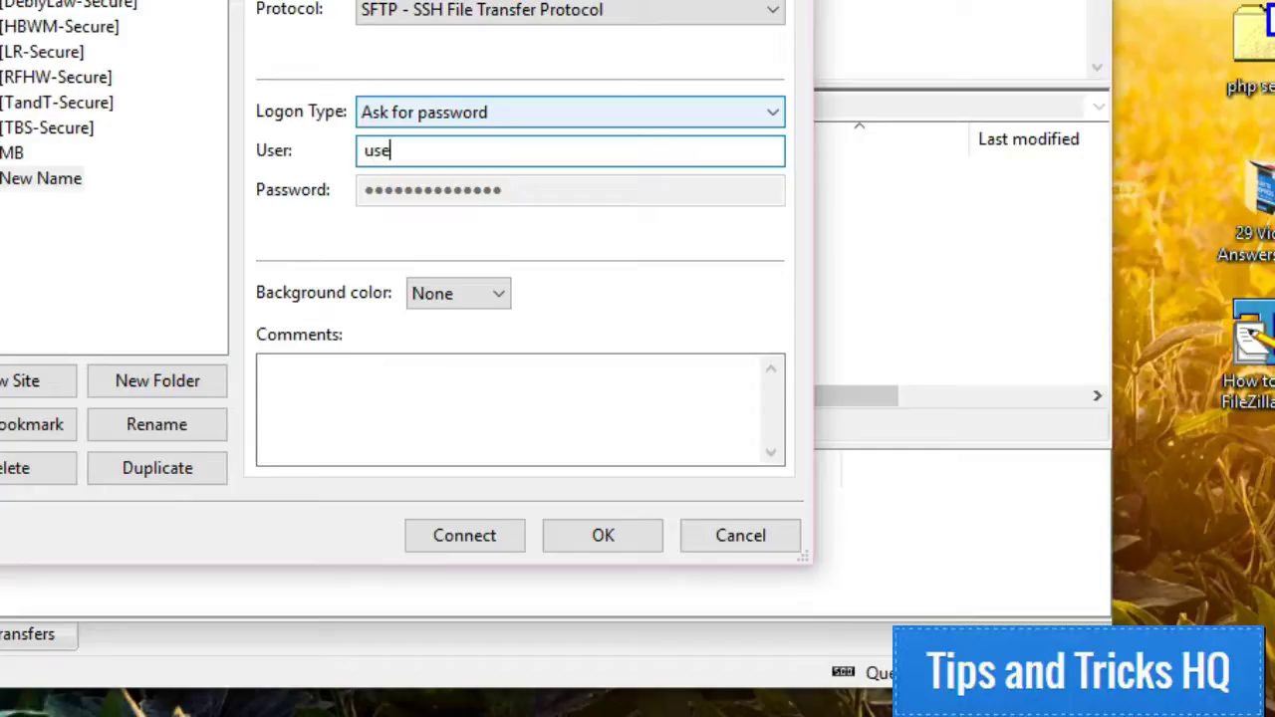
{"action": "type", "text": "ame"}
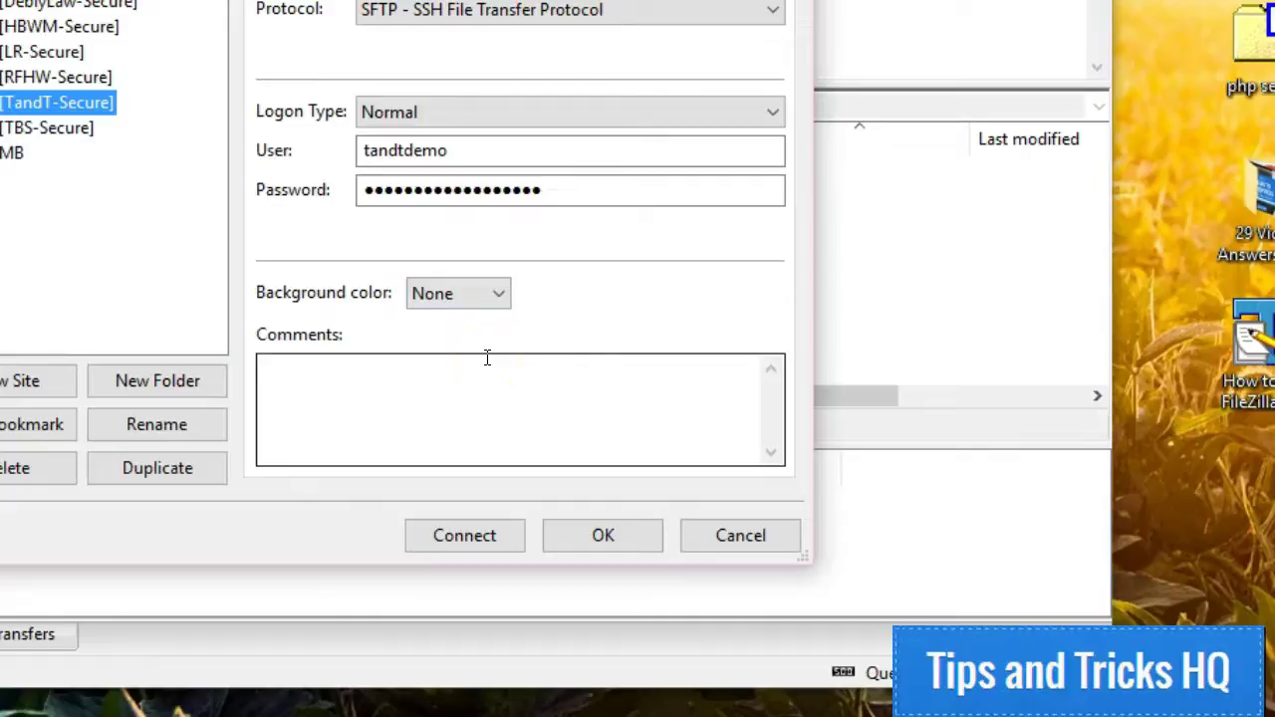
- Connect to the server using the saved TandT-Secure site entry
{"action": "key", "text": "shift+Tab"}
{"action": "key", "text": "shift+Tab"}
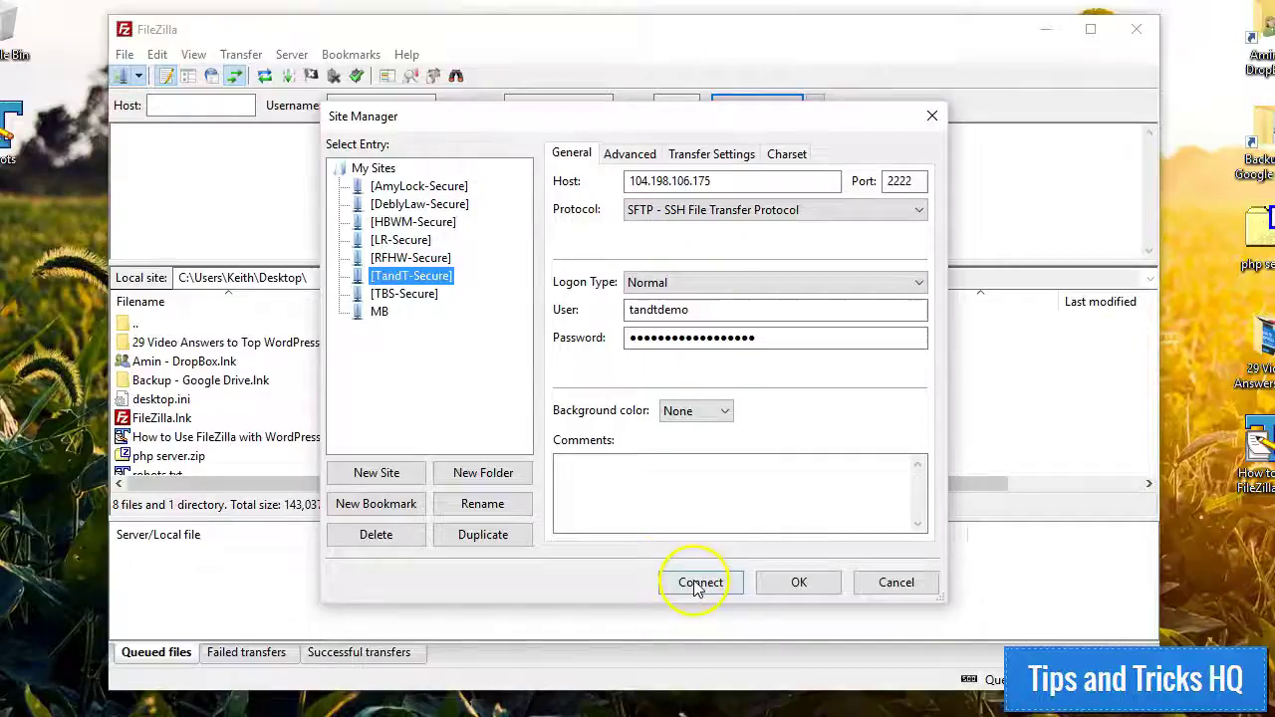
{"action": "left_click", "coordinate": [461, 534]}
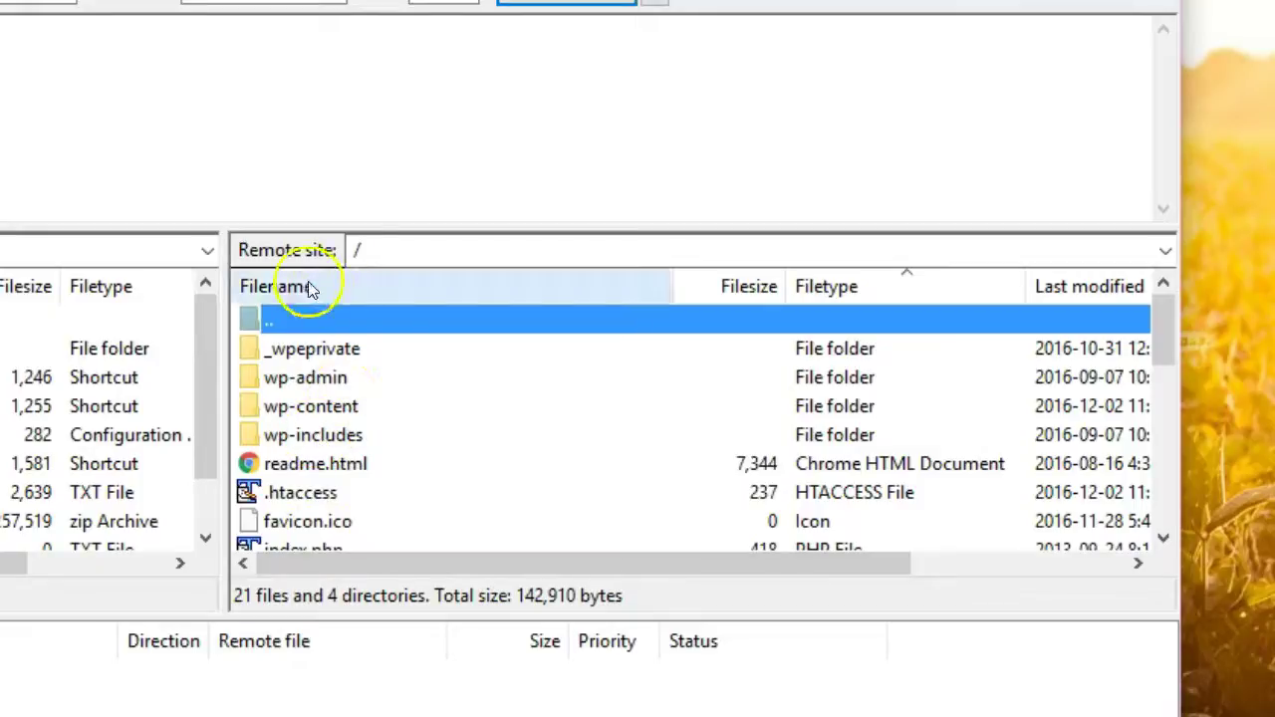
- Look through the WordPress folders in the remote root and open wp-content
{"action": "left_click", "coordinate": [358, 384]}
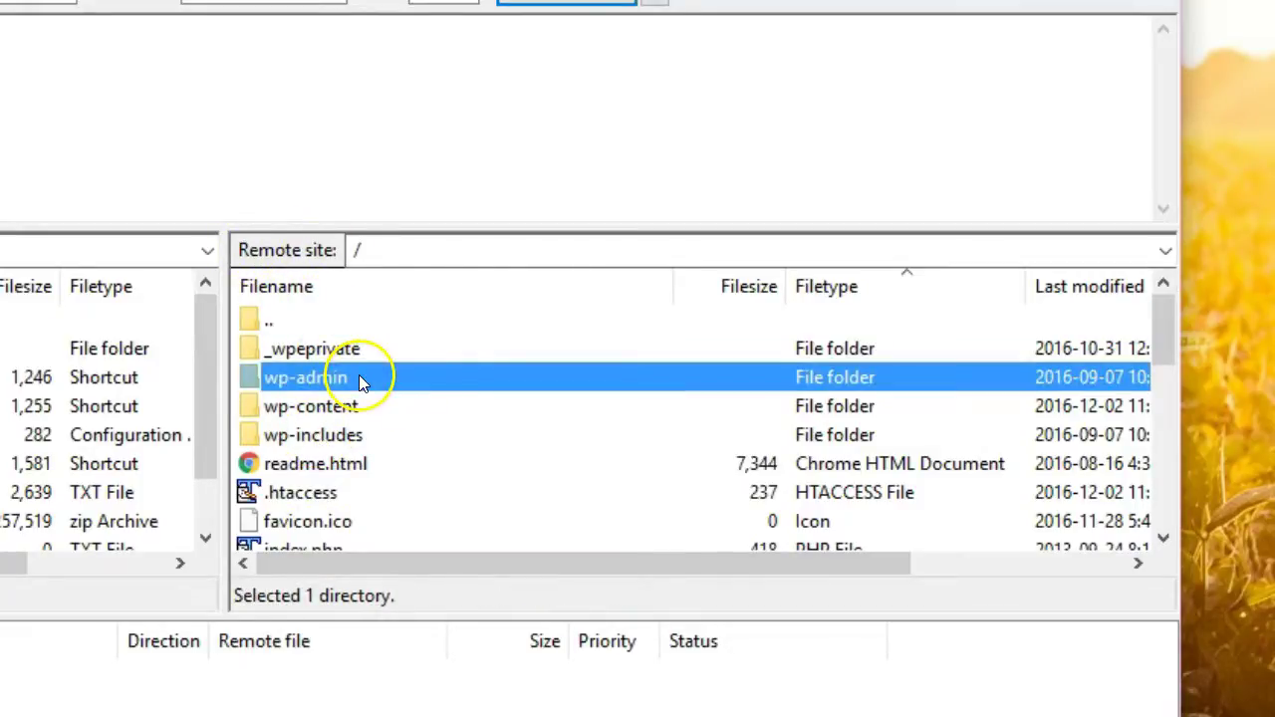
{"action": "left_click", "coordinate": [424, 406]}
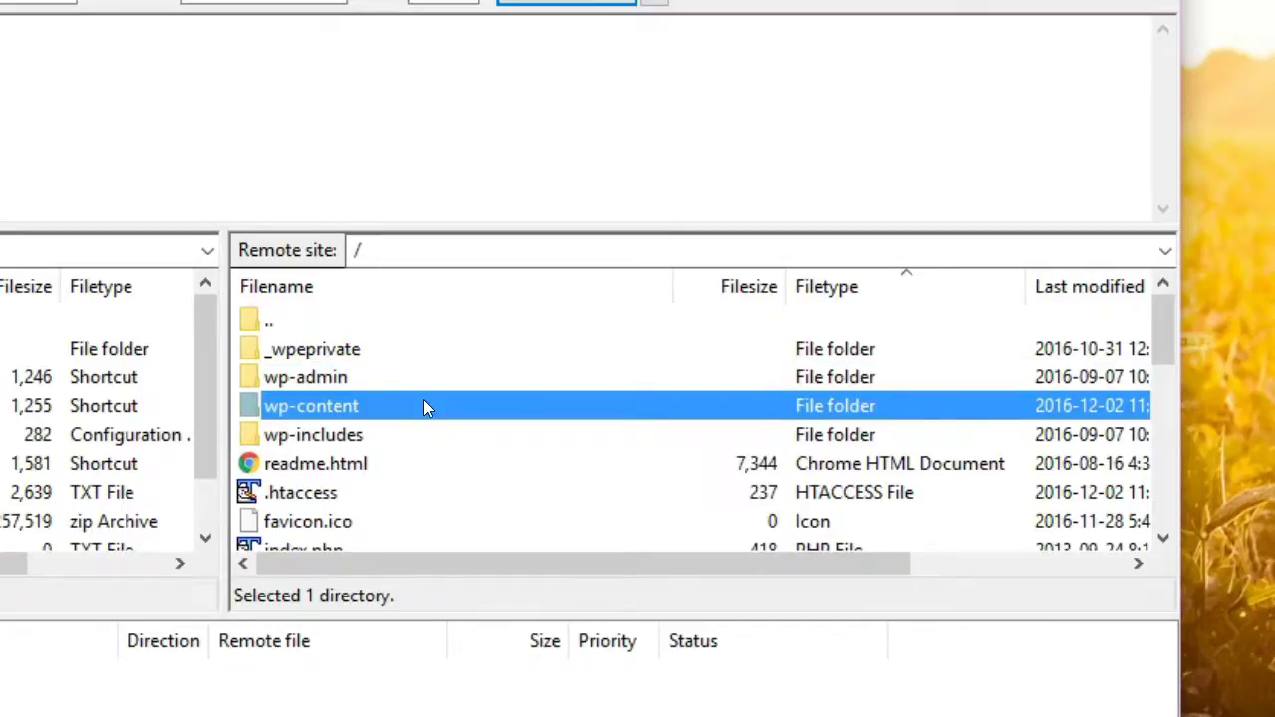
{"action": "double_click", "coordinate": [427, 410]}
{"action": "left_click", "coordinate": [435, 440]}
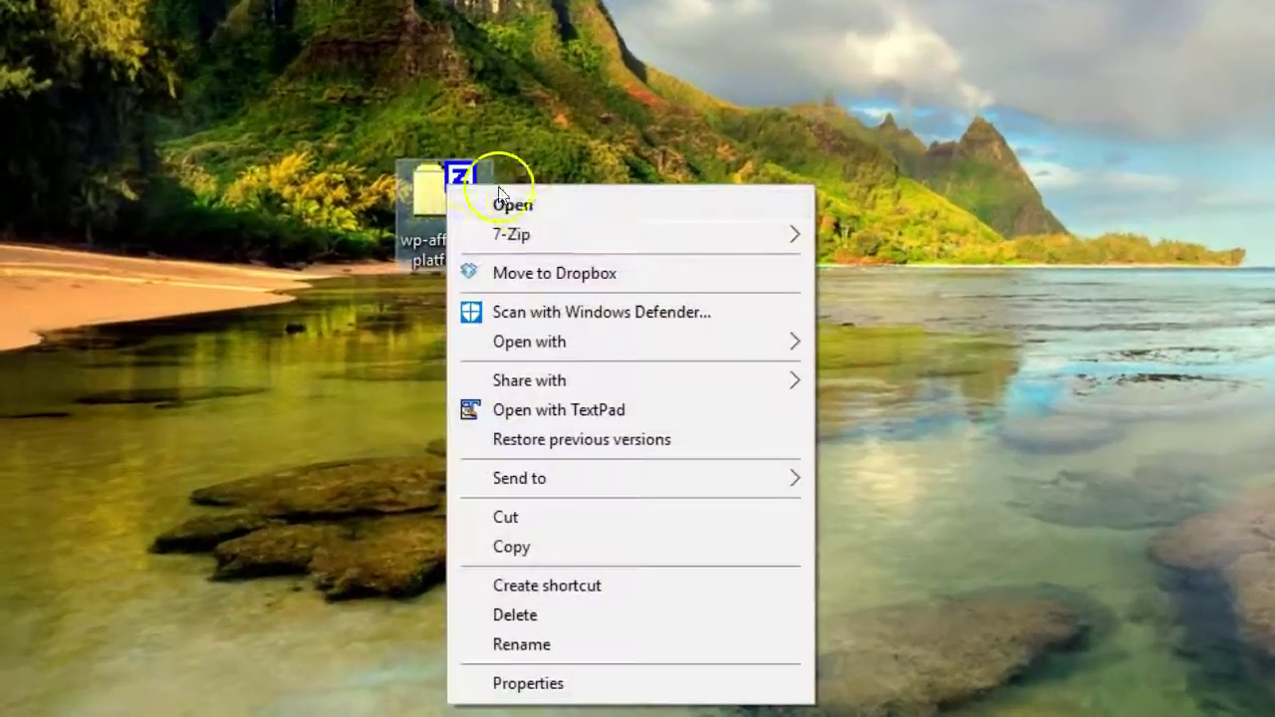
- Extract the wp-affiliate-platform zip archive on the desktop with 7-Zip and move the extracted folder next to the archive
{"action": "left_click", "coordinate": [884, 294]}
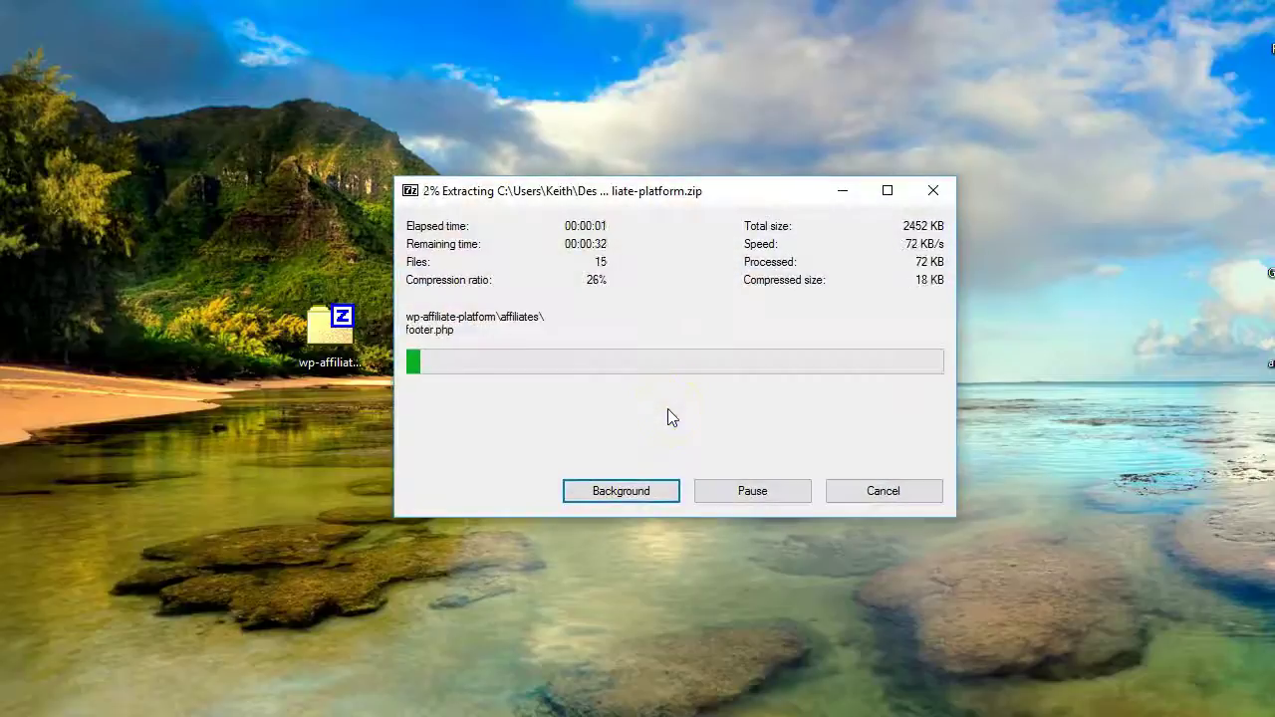
{"action": "left_click_drag", "start_coordinate": [70, 45], "coordinate": [252, 329]}
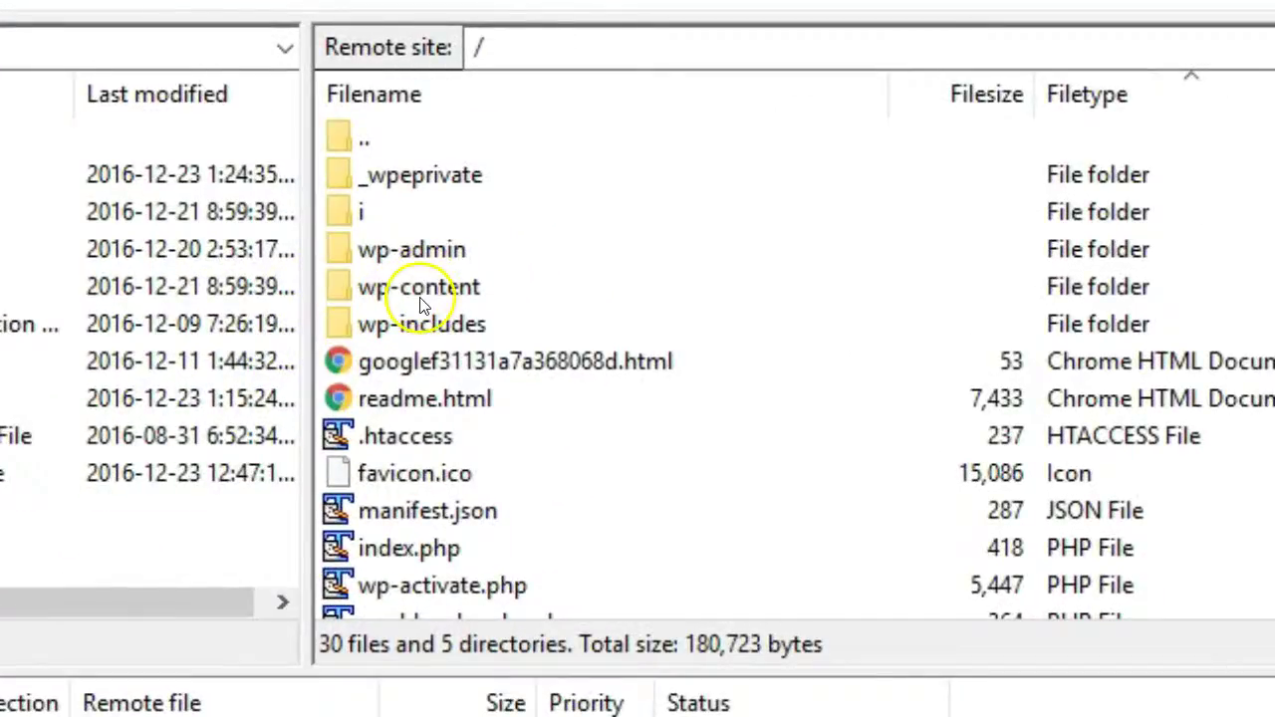
- In FileZilla, open the /wp-content/plugins directory on the remote site
{"action": "left_click", "coordinate": [423, 289]}
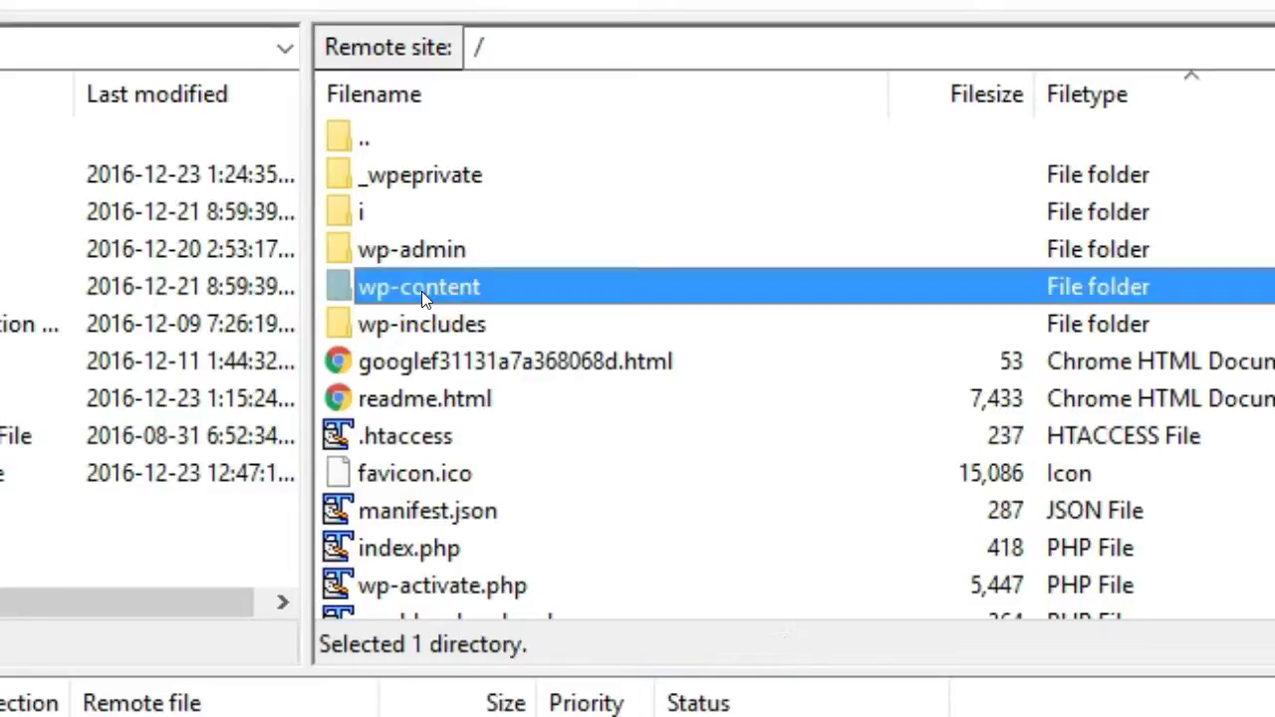
{"action": "double_click", "coordinate": [422, 291]}
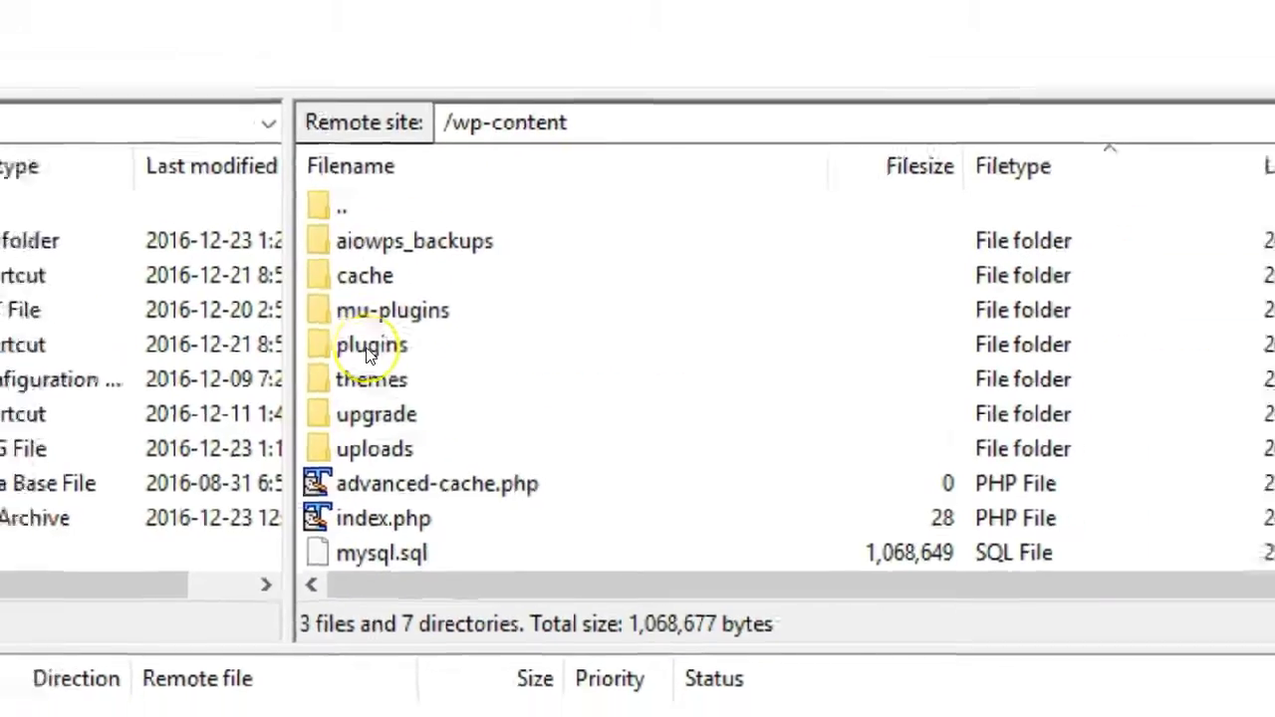
{"action": "double_click", "coordinate": [369, 348]}
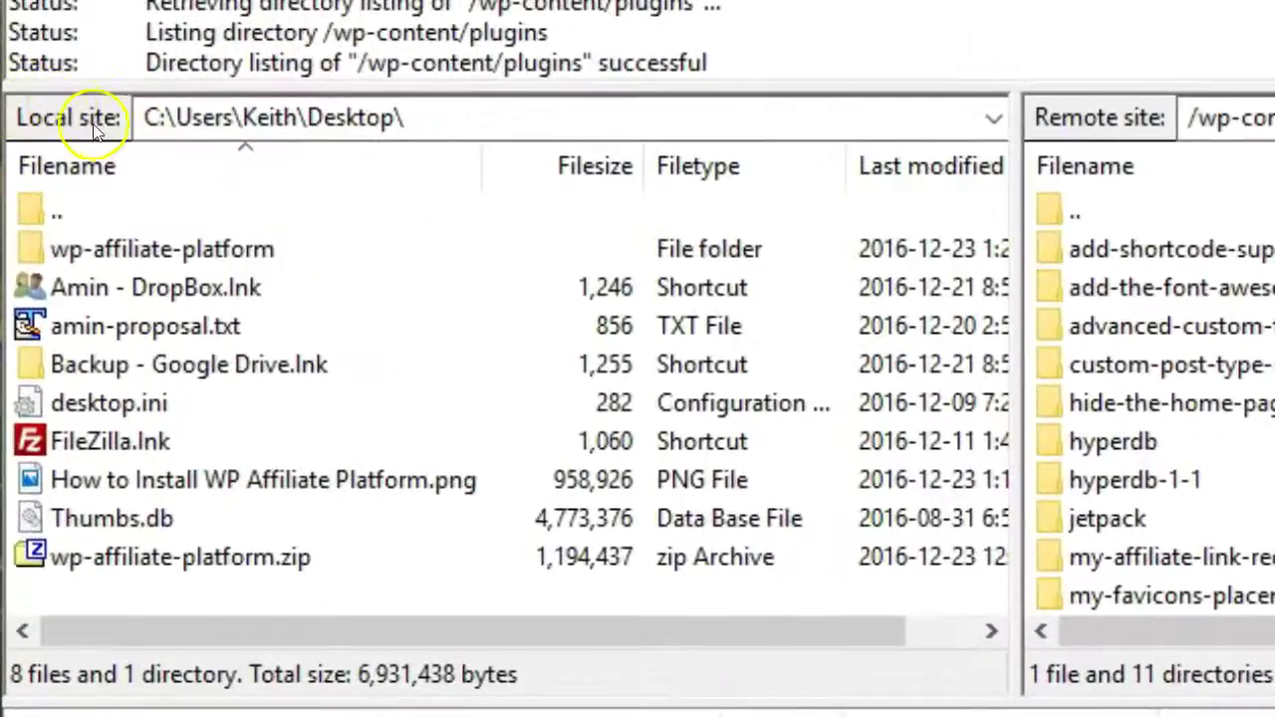
- Upload the local wp-affiliate-platform folder to the remote /wp-content/plugins directory and close FileZilla once the transfers finish
{"action": "left_click", "coordinate": [117, 250]}
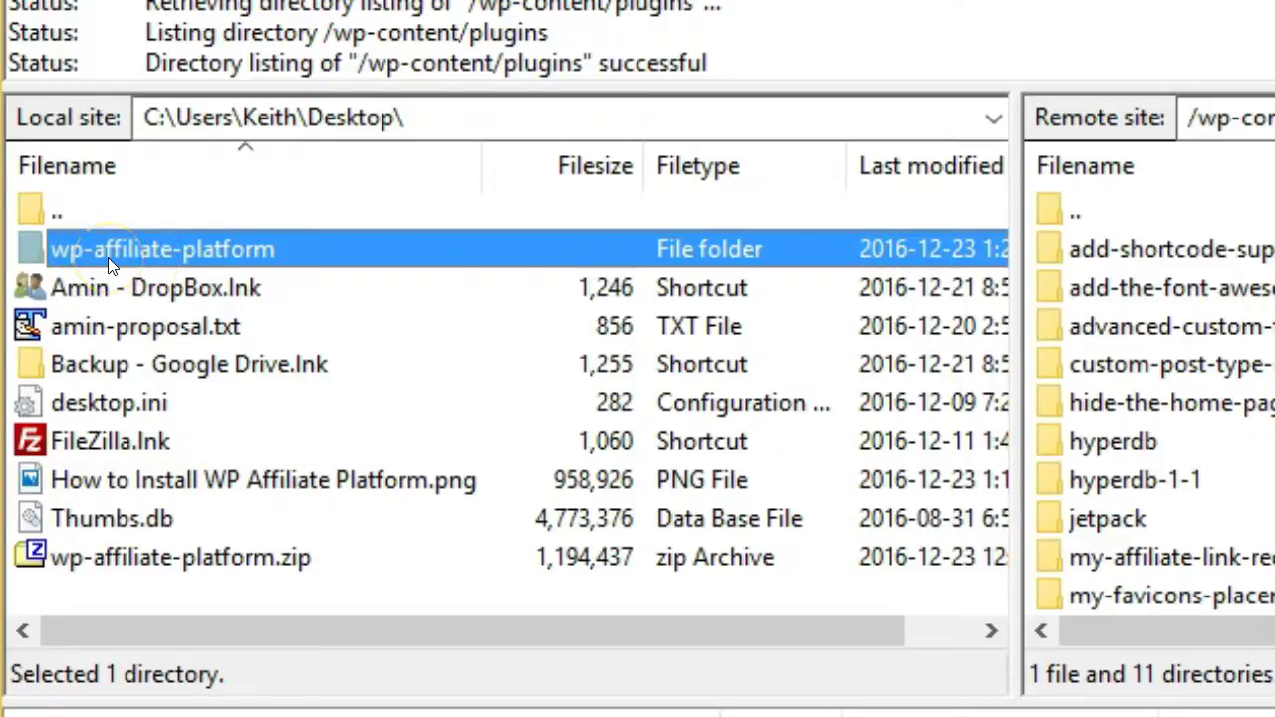
{"action": "right_click", "coordinate": [110, 265]}
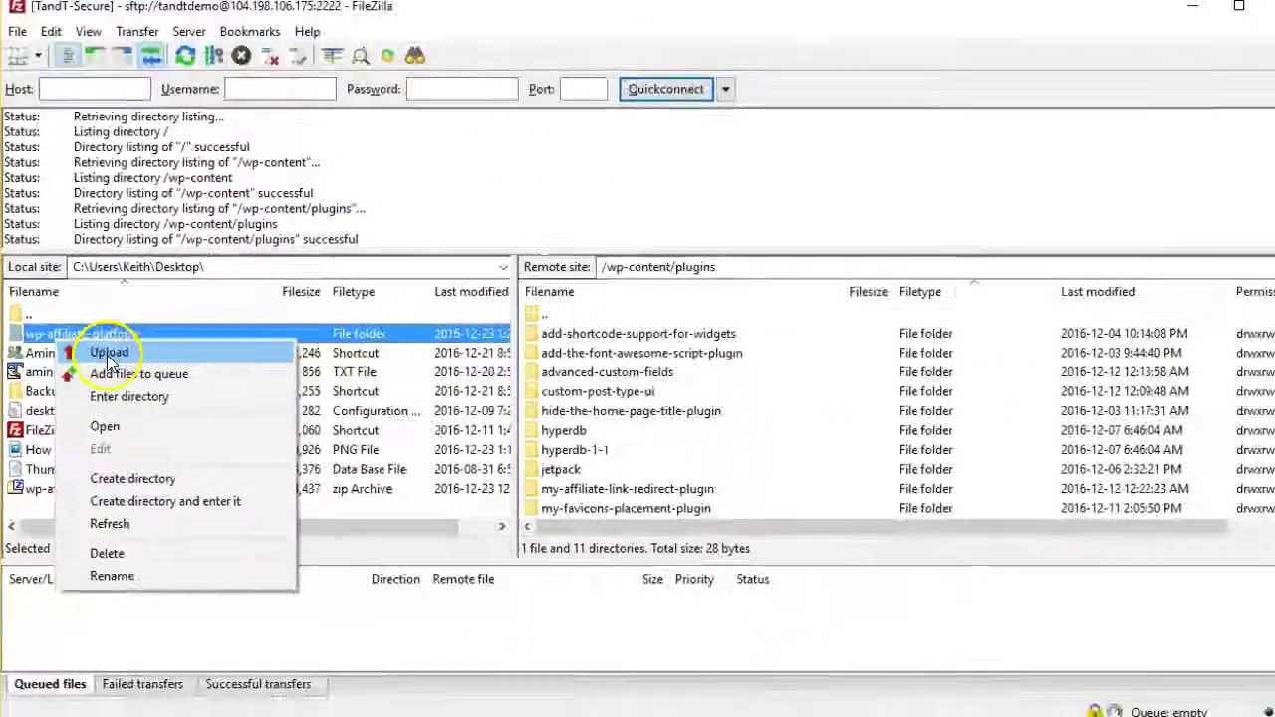
{"action": "left_click", "coordinate": [215, 289]}
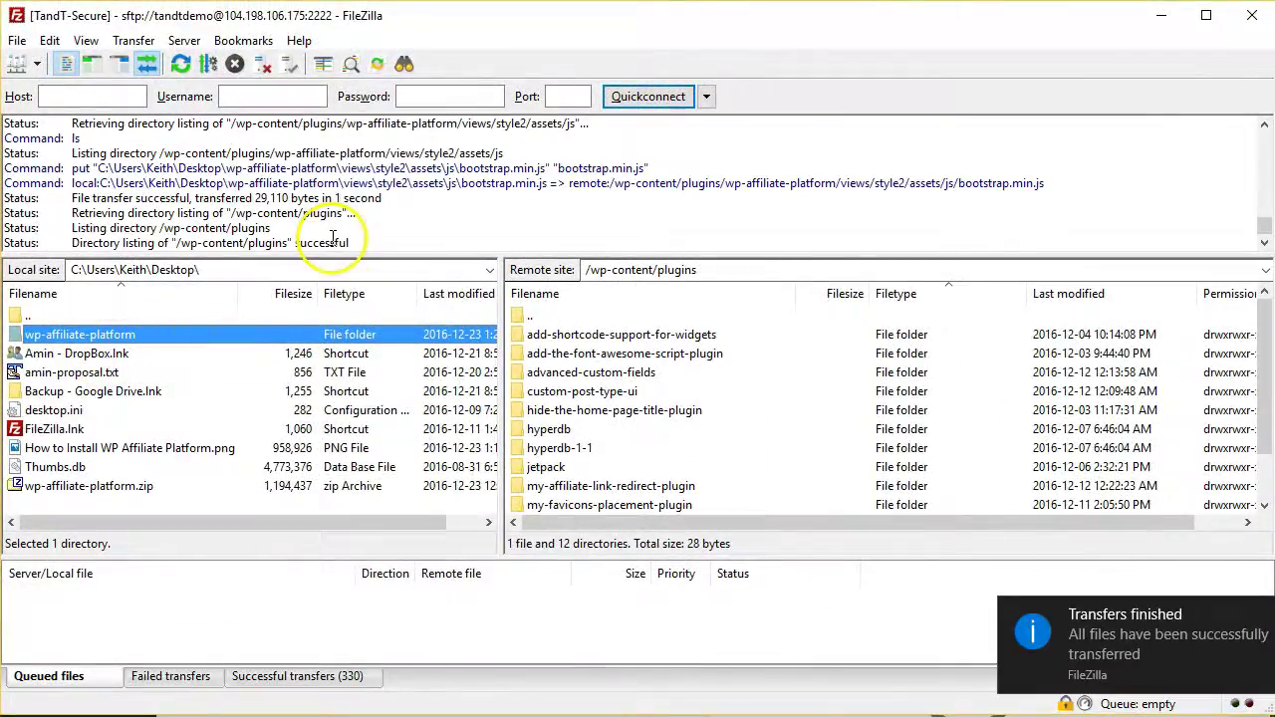
{"action": "left_click", "coordinate": [1253, 15]}
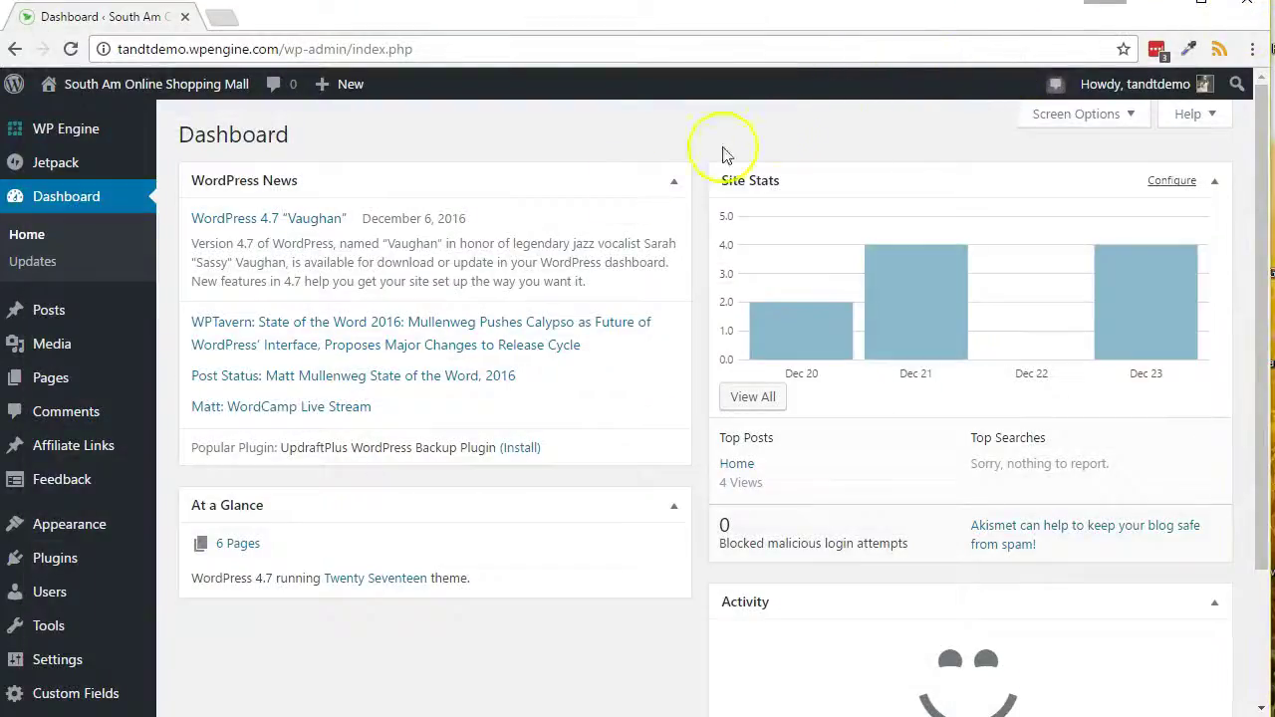
- In the WordPress dashboard in the browser, activate the WP Affiliate Platform plugin from the installed plugins list
{"action": "left_click", "coordinate": [61, 558]}
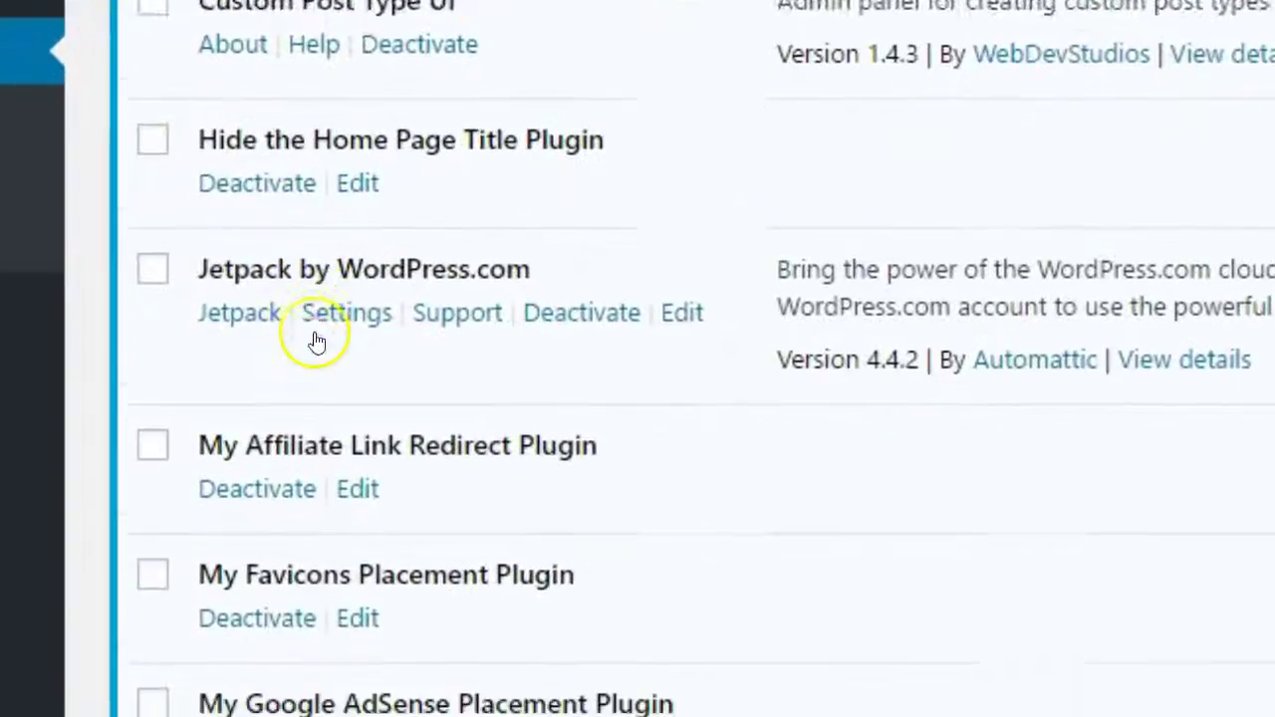
{"action": "scroll", "coordinate": [284, 650], "scroll_direction": "down", "scroll_amount": 1}
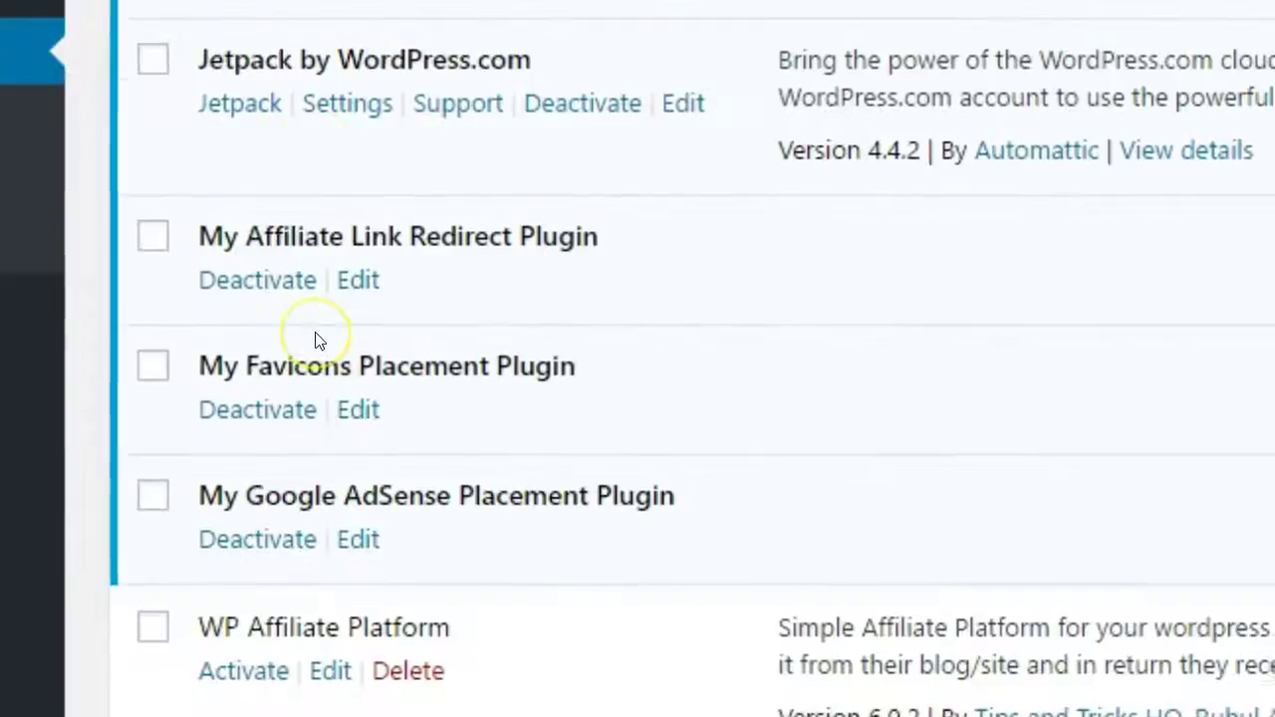
{"action": "scroll", "coordinate": [323, 324], "scroll_direction": "down", "scroll_amount": 3}
{"action": "left_click", "coordinate": [253, 391]}
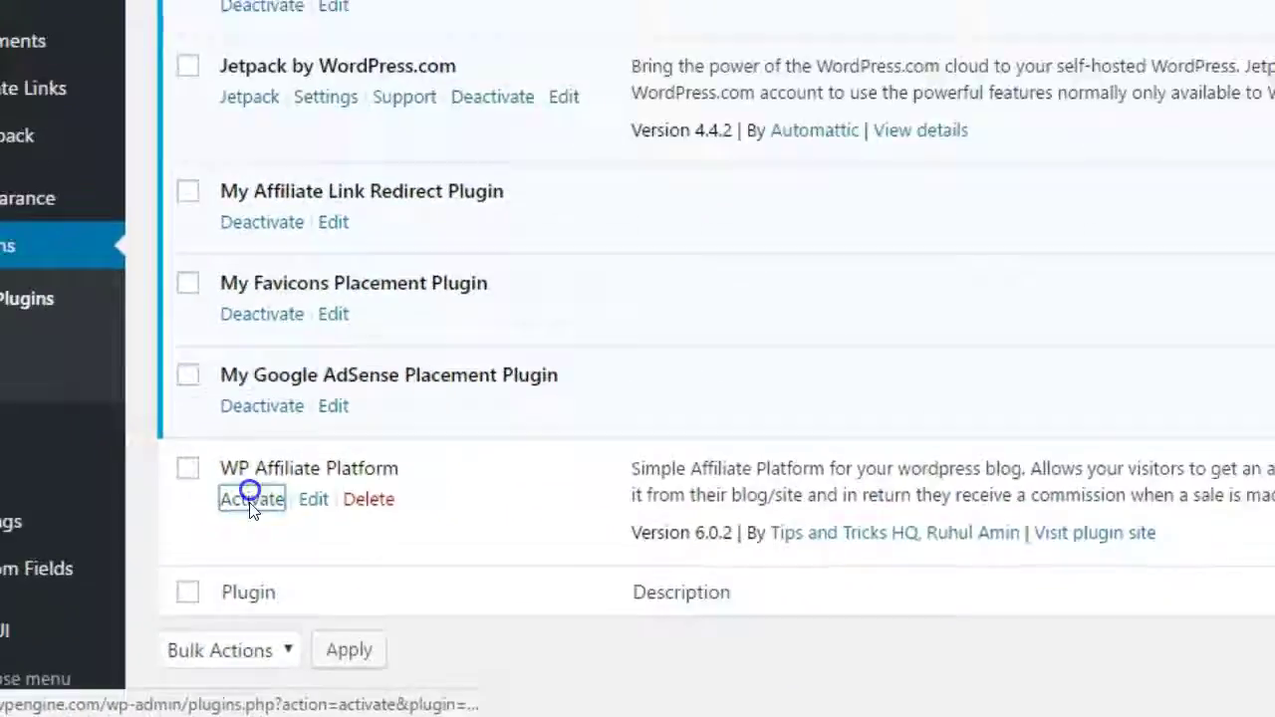